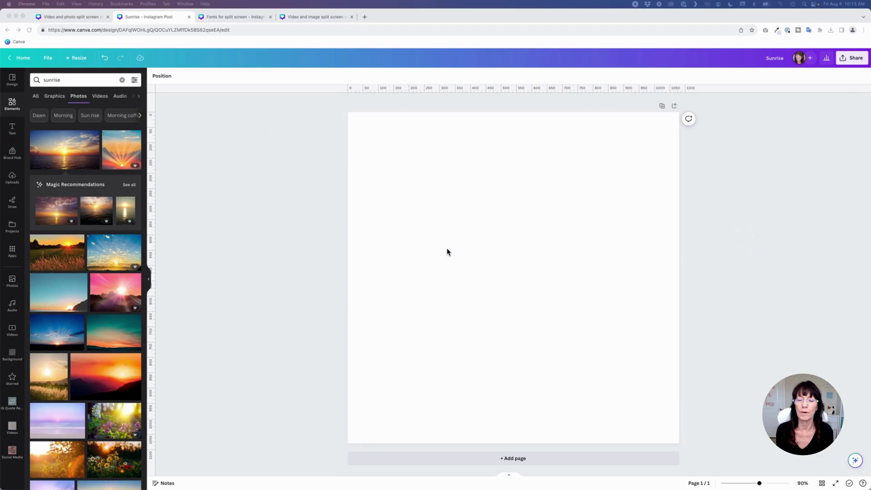
# - Stretch the sunrise-over-sea photo full-width across the lower page and add a horizontal guide
pyautogui.click(73, 158)
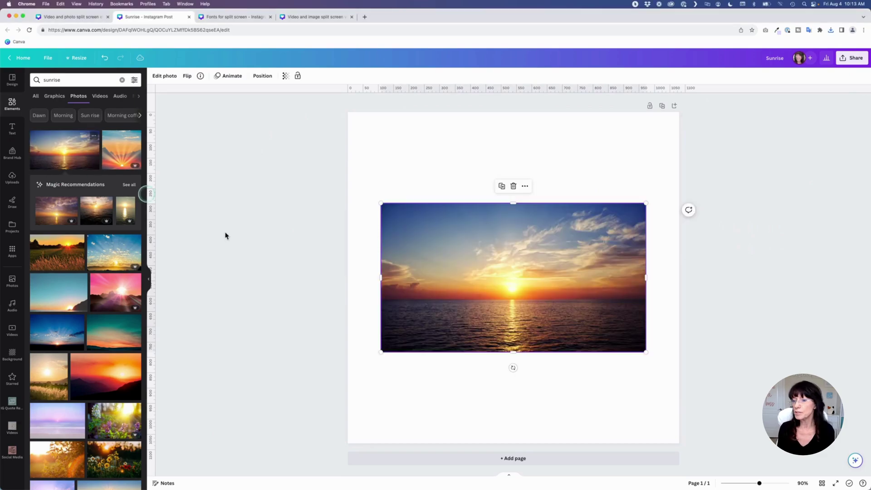
pyautogui.moveTo(511, 274); pyautogui.dragTo(478, 364)
pyautogui.moveTo(611, 293); pyautogui.dragTo(672, 243)
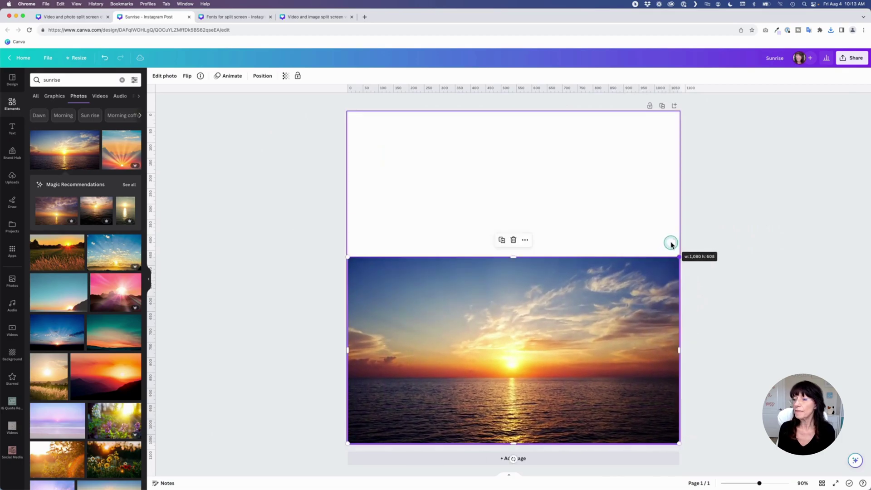
pyautogui.moveTo(514, 259); pyautogui.dragTo(515, 237)
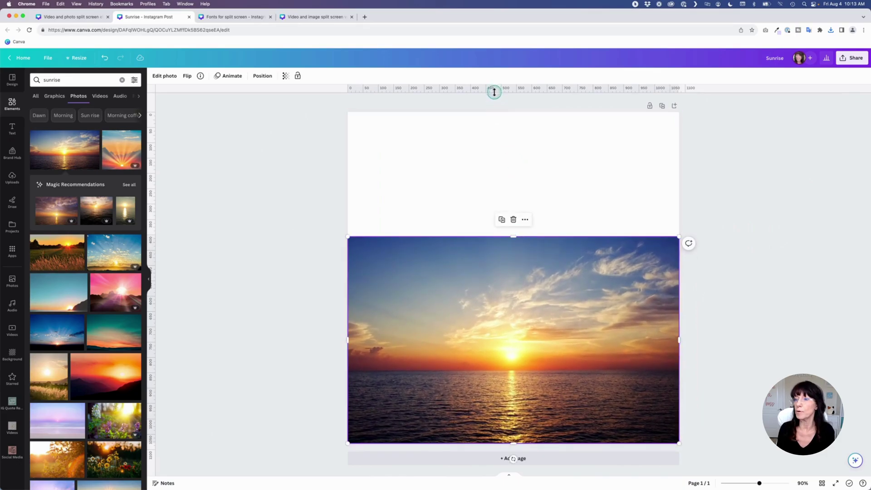
pyautogui.moveTo(494, 92); pyautogui.dragTo(512, 276)
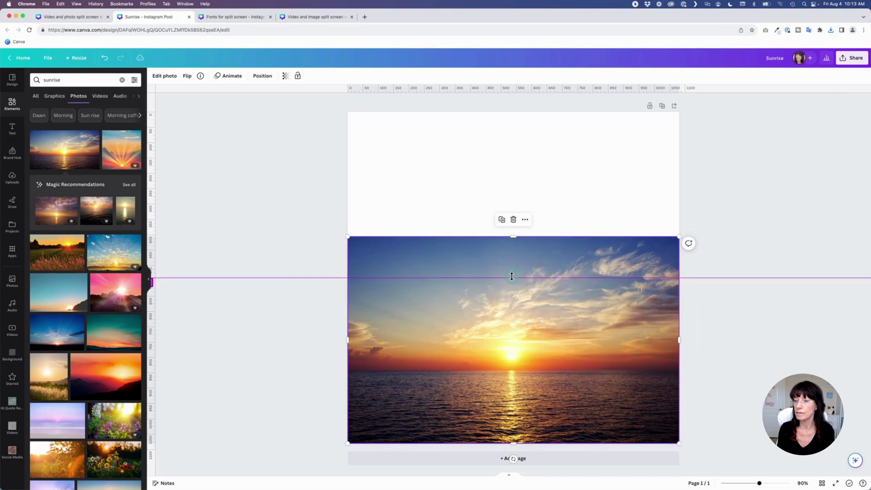
pyautogui.click(492, 144)
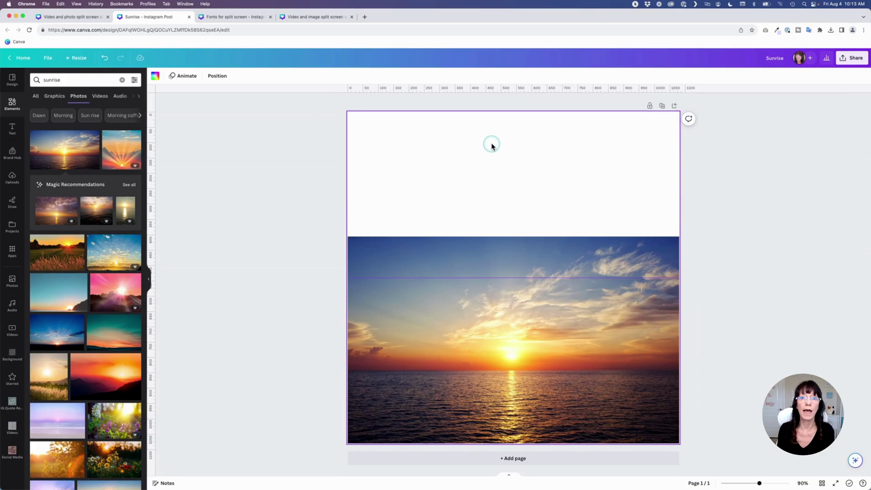
# - Add a 'Sunrise' text box, then switch to the Fonts for split screen design
pyautogui.write('t')
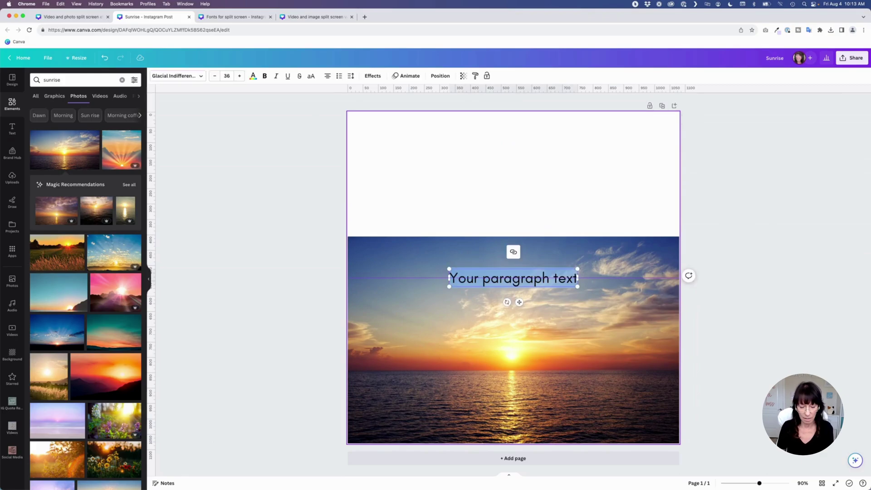
pyautogui.write('Sunrise')
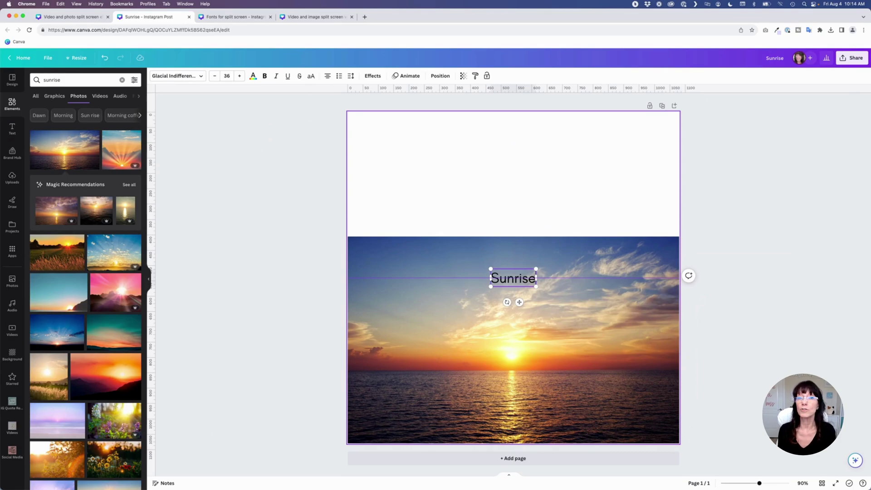
pyautogui.click(231, 16)
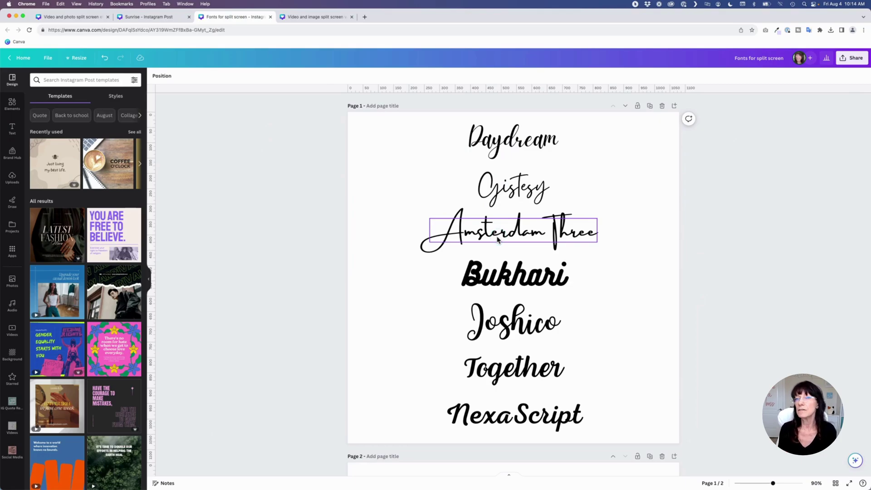
# - Identify the Amsterdam Three sample font and apply it to the Sunrise text
pyautogui.click(385, 204)
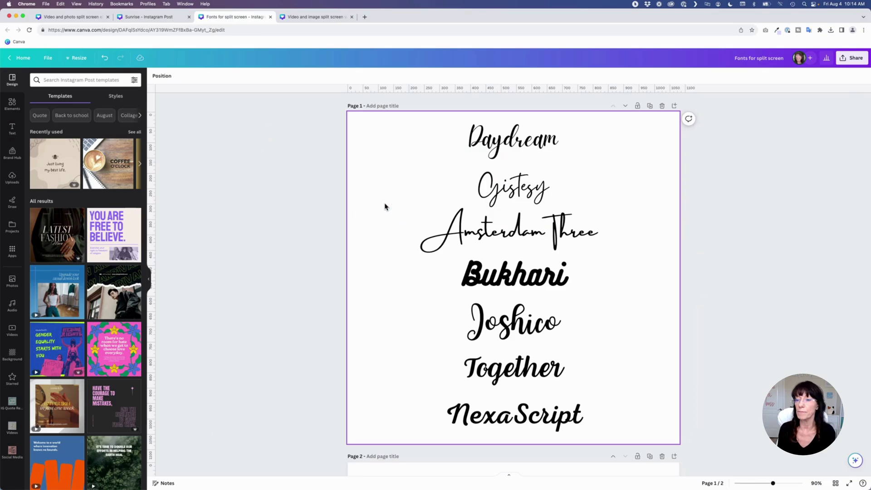
pyautogui.click(509, 233)
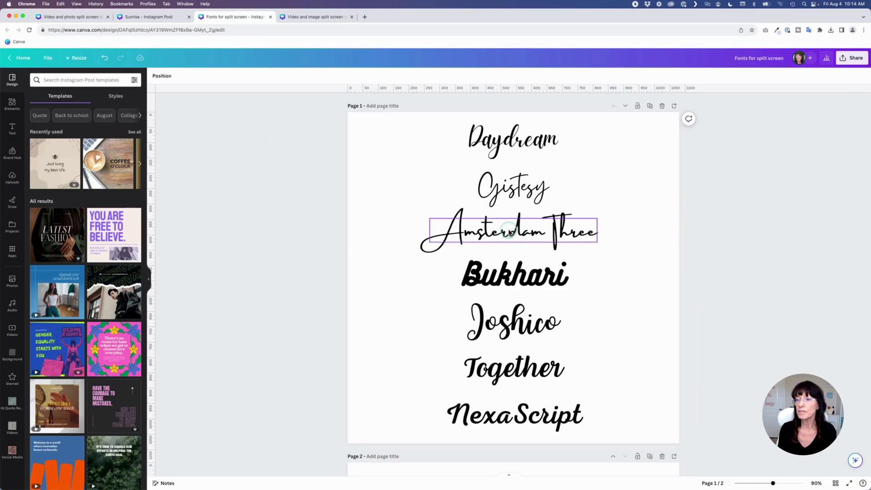
pyautogui.click(168, 17)
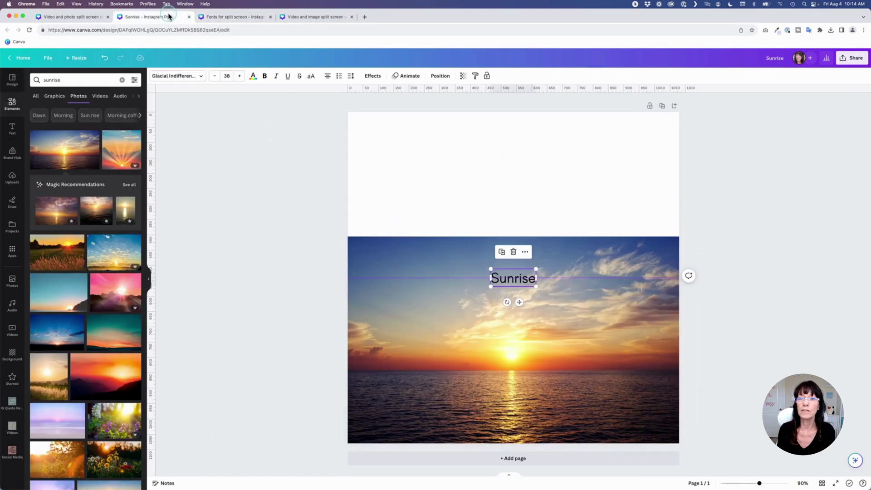
pyautogui.click(170, 74)
pyautogui.write('ams')
pyautogui.click(75, 163)
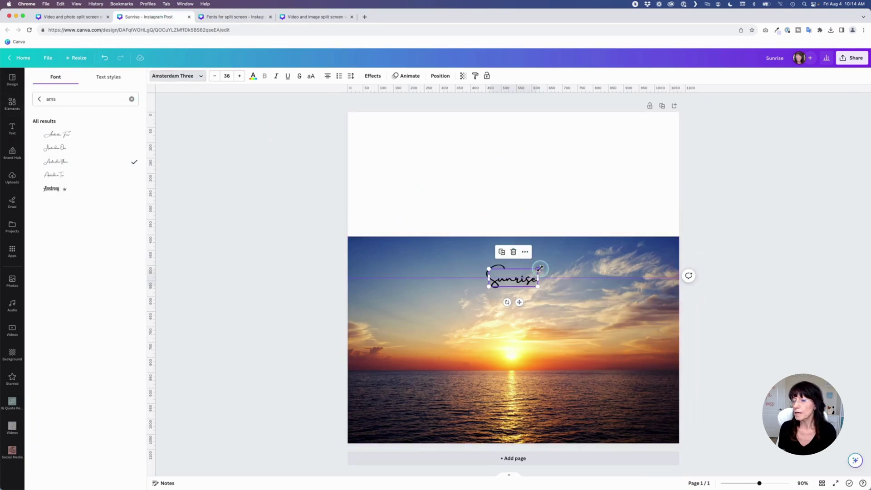
# - Enlarge the Sunrise text to nearly page width (227) and tilt it upward about -15°
pyautogui.moveTo(540, 268); pyautogui.dragTo(683, 230)
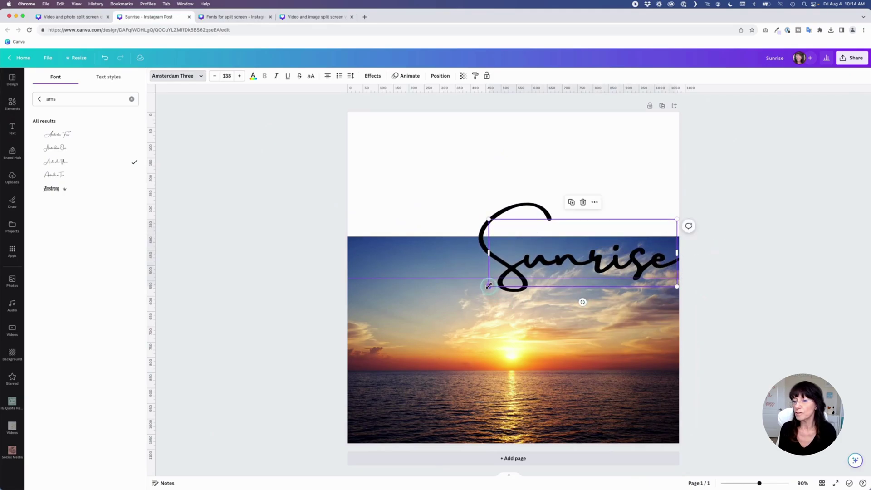
pyautogui.moveTo(489, 286); pyautogui.dragTo(368, 340)
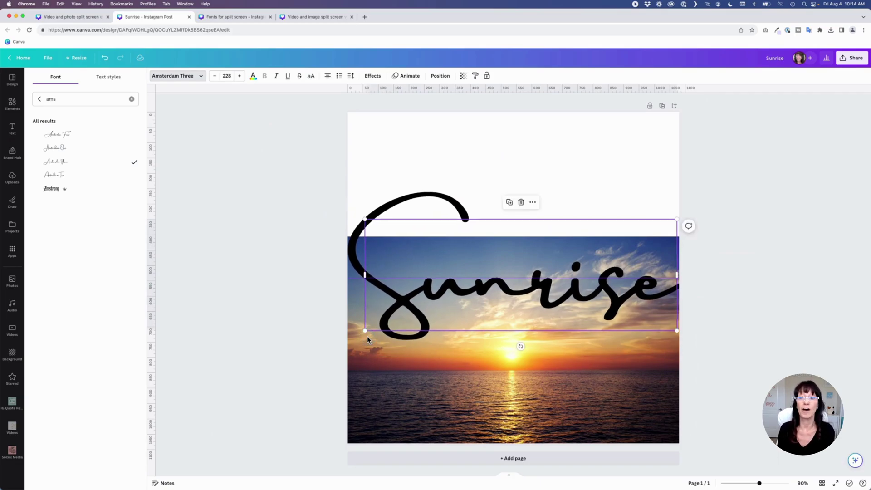
pyautogui.moveTo(520, 346); pyautogui.dragTo(539, 339)
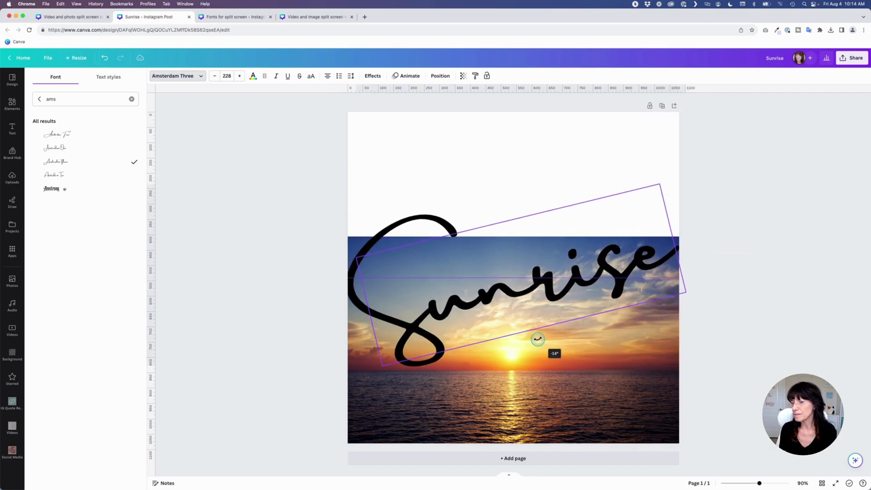
pyautogui.click(810, 340)
pyautogui.click(355, 297)
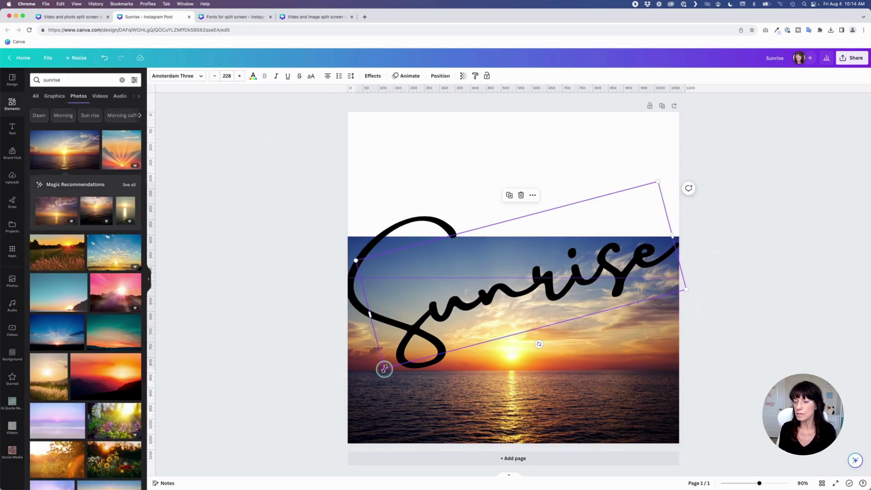
pyautogui.moveTo(384, 368); pyautogui.dragTo(387, 367)
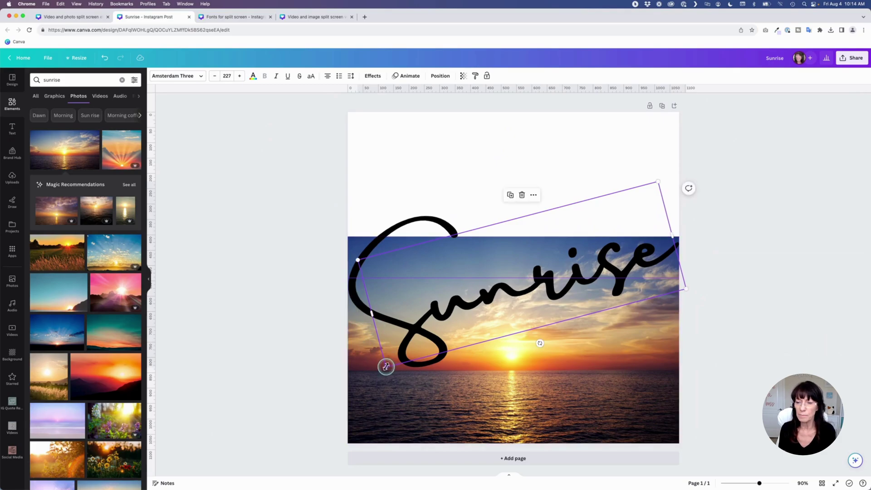
pyautogui.moveTo(384, 368); pyautogui.dragTo(385, 367)
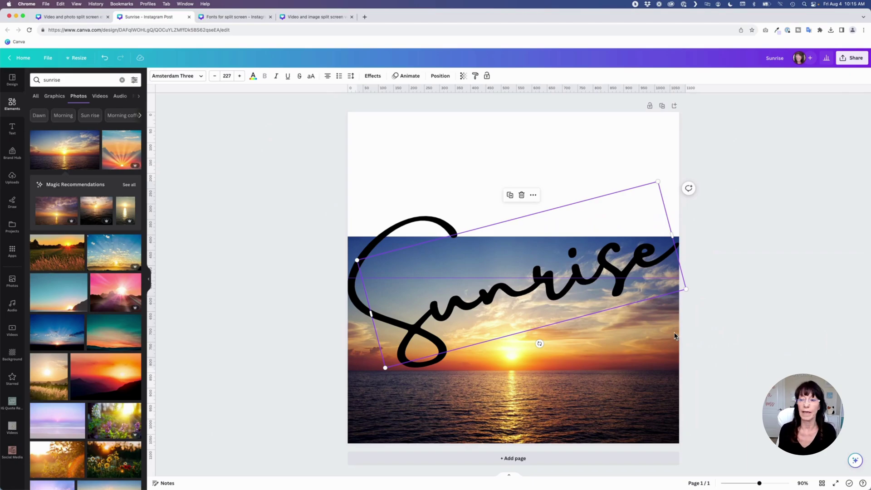
# - Make the Sunrise script white using the document colours
pyautogui.click(253, 76)
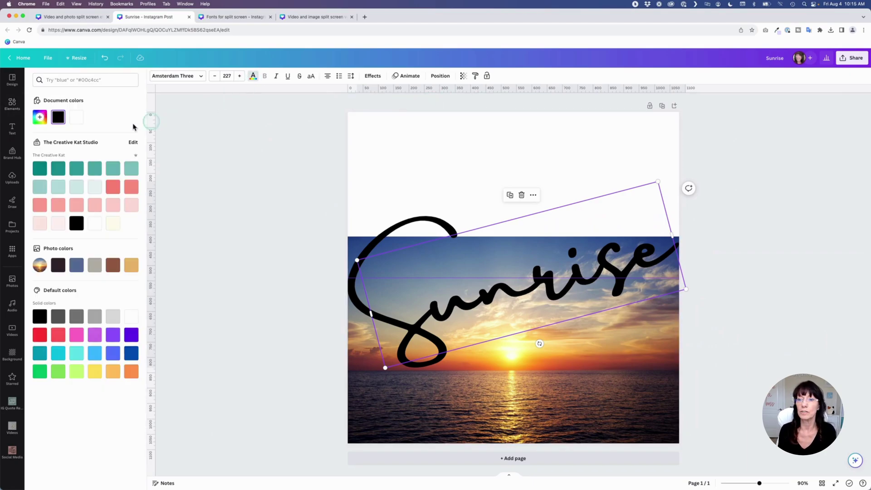
pyautogui.click(80, 119)
pyautogui.click(253, 162)
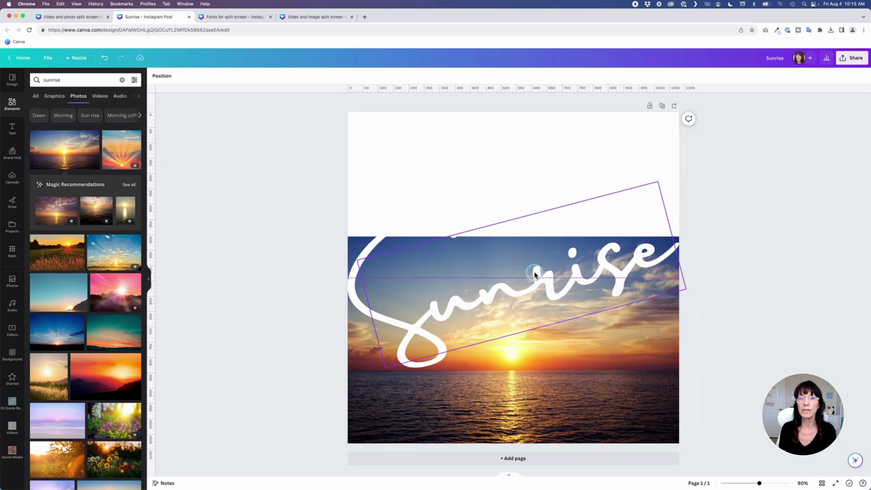
pyautogui.click(341, 296)
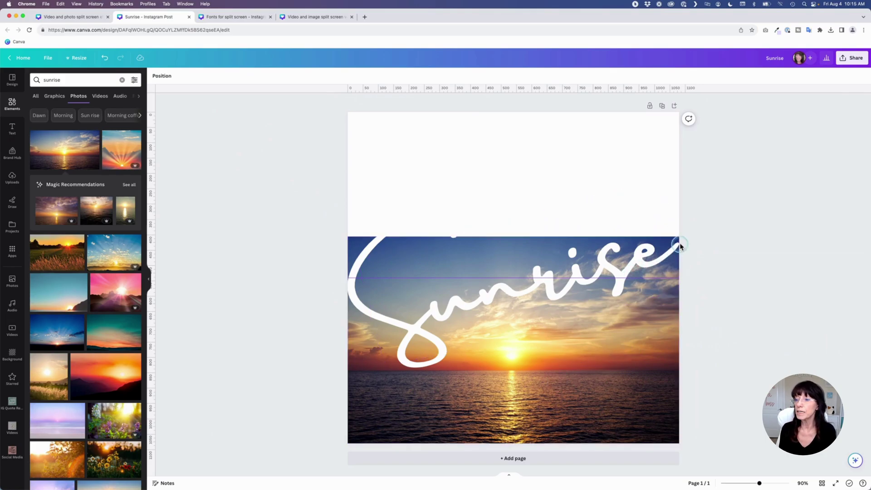
# - Lower the photo's top edge, then raise it back near the top of the Sunrise lettering
pyautogui.click(619, 356)
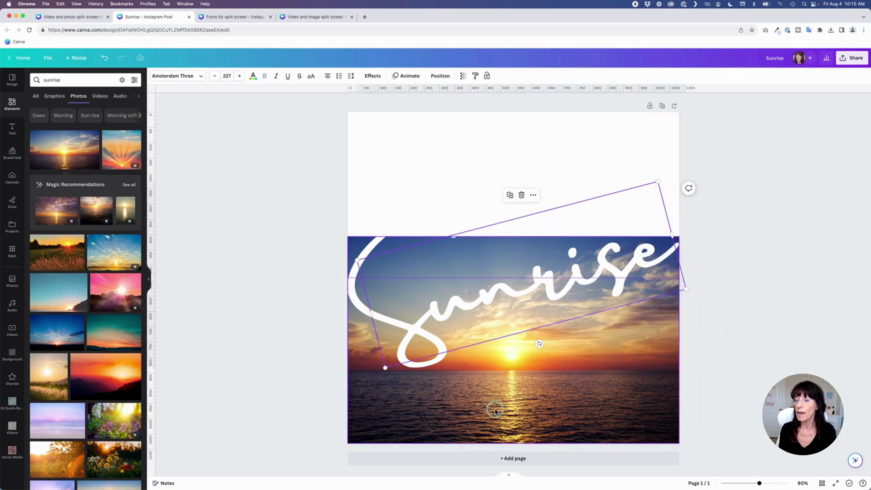
pyautogui.moveTo(513, 236); pyautogui.dragTo(514, 252)
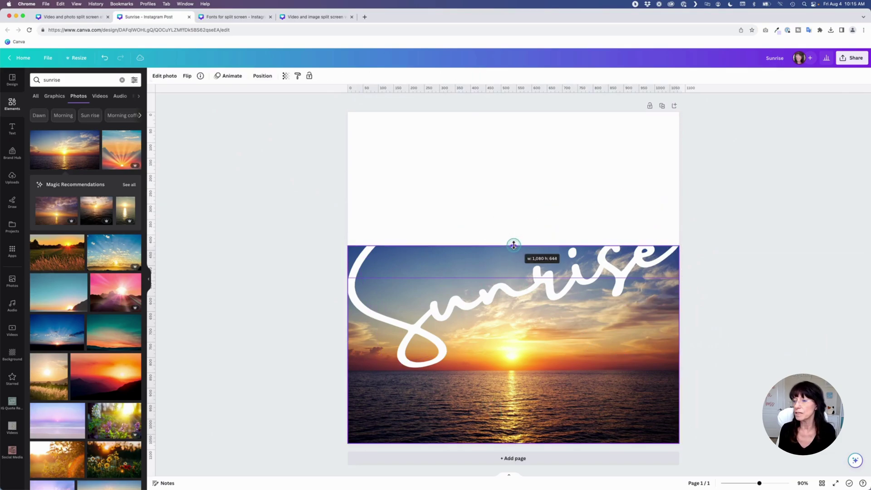
pyautogui.click(505, 307)
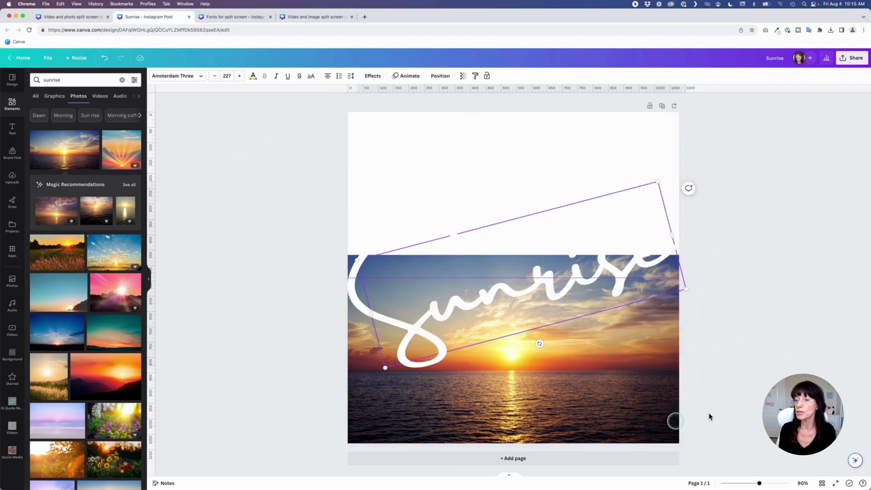
pyautogui.click(582, 404)
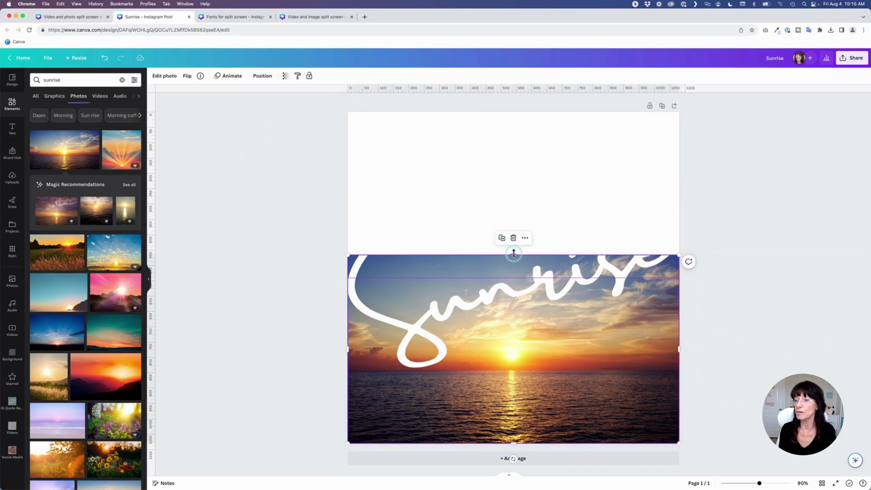
pyautogui.moveTo(513, 255); pyautogui.dragTo(513, 239)
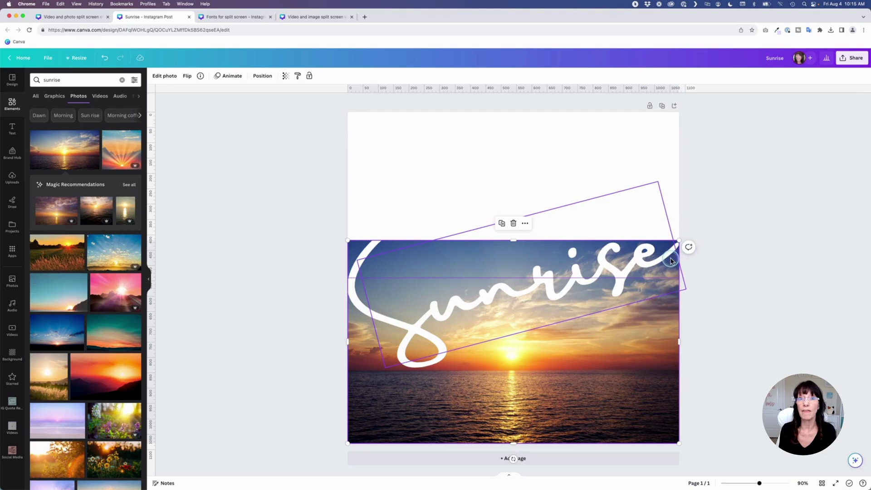
pyautogui.click(734, 265)
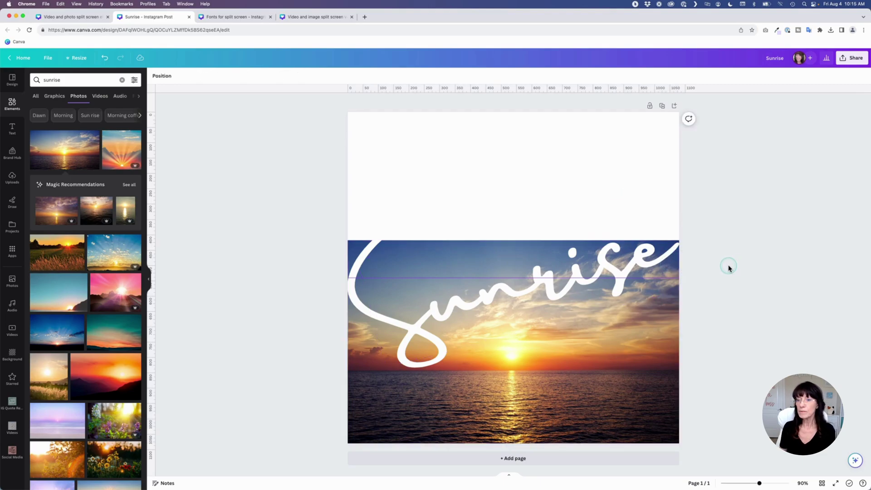
# - Add a teal rectangle and stretch it across the top section of the page
pyautogui.click(515, 163)
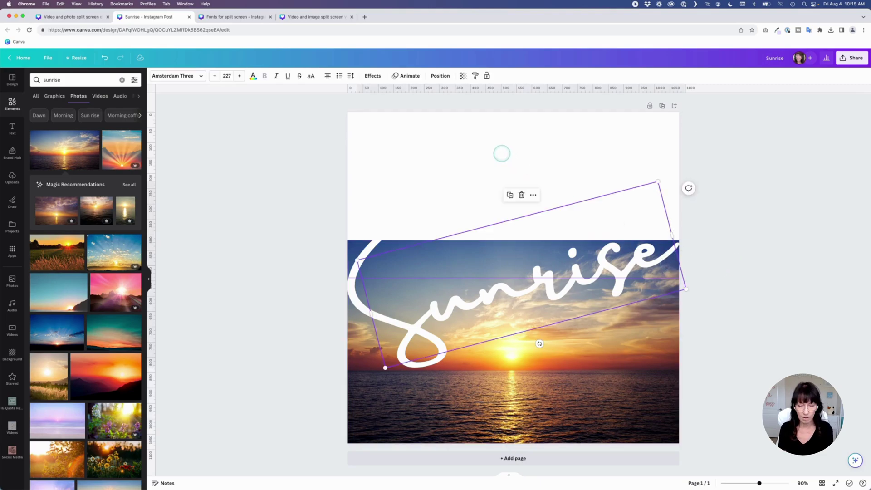
pyautogui.click(465, 144)
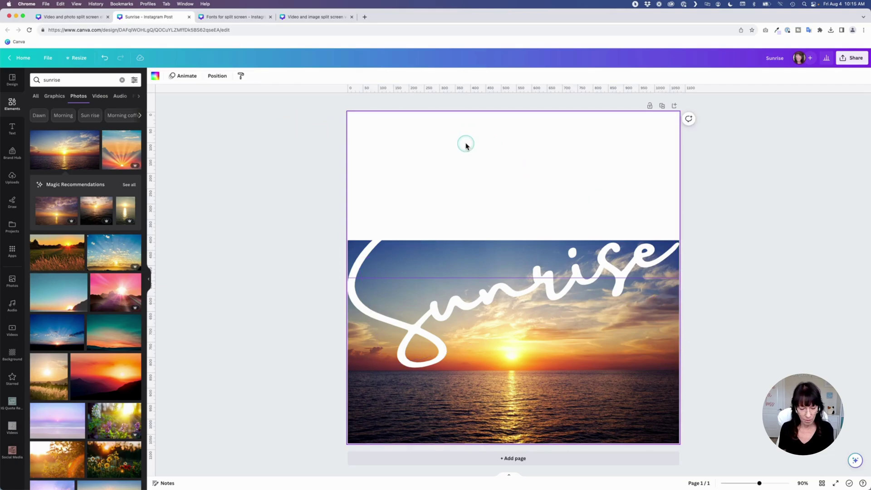
pyautogui.press('r')
pyautogui.moveTo(520, 254); pyautogui.dragTo(408, 138)
pyautogui.moveTo(446, 210); pyautogui.dragTo(683, 243)
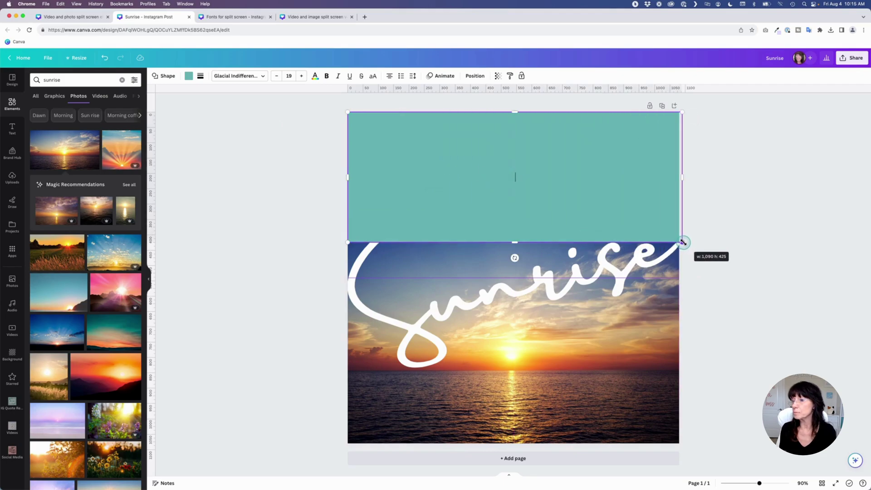
# - Move the teal rectangle behind the sunset photo in the Layers list
pyautogui.click(475, 76)
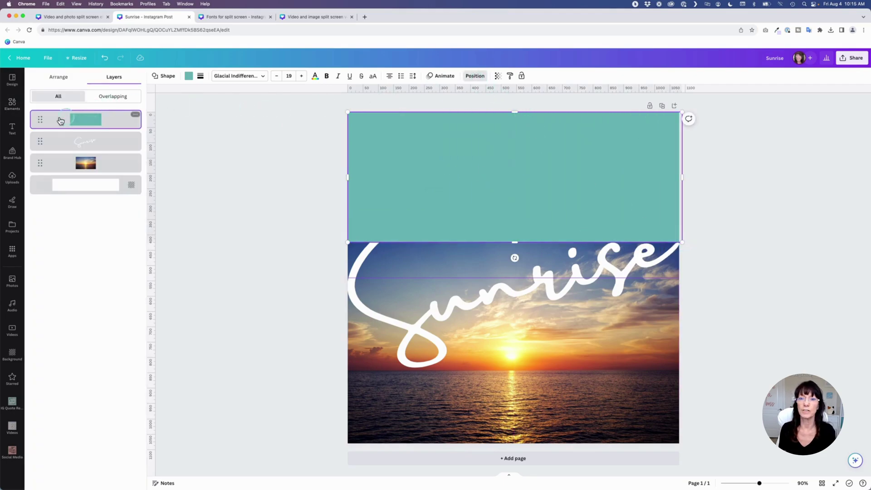
pyautogui.moveTo(40, 120); pyautogui.dragTo(40, 172)
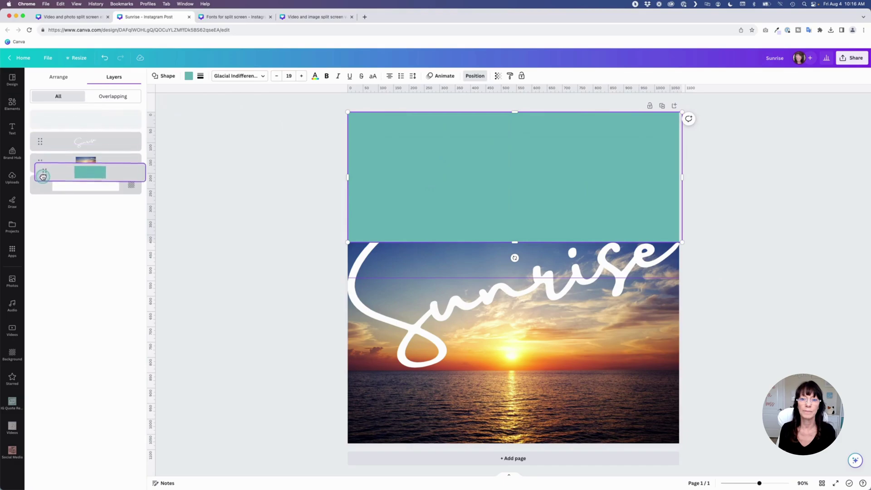
pyautogui.click(288, 175)
pyautogui.click(417, 139)
pyautogui.click(363, 140)
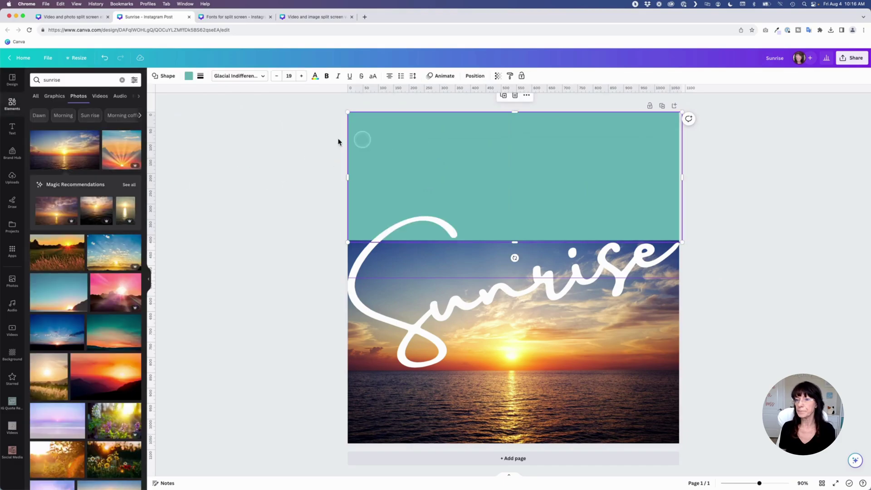
# - Recolour the top rectangle to the photo's sky blue with the eyedropper
pyautogui.click(189, 77)
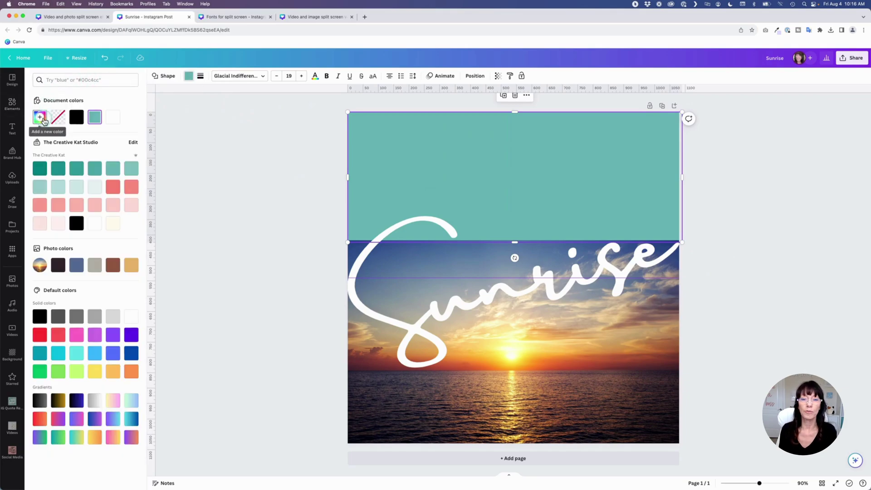
pyautogui.click(40, 117)
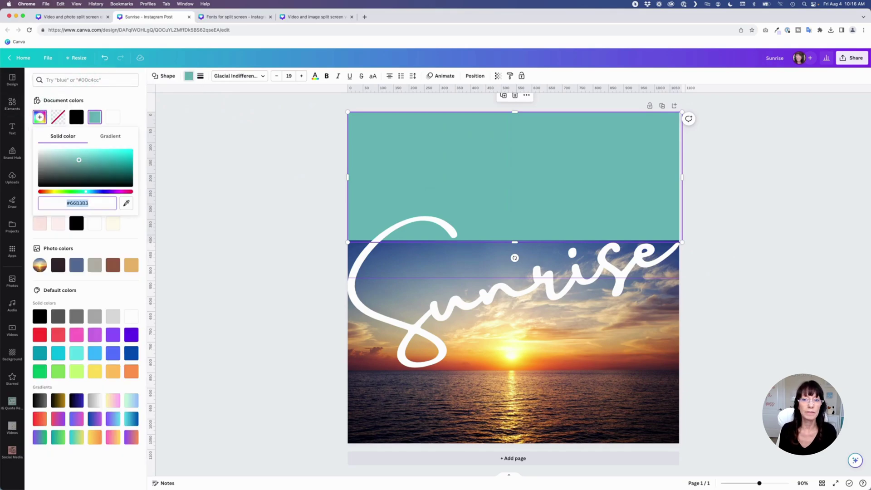
pyautogui.click(130, 206)
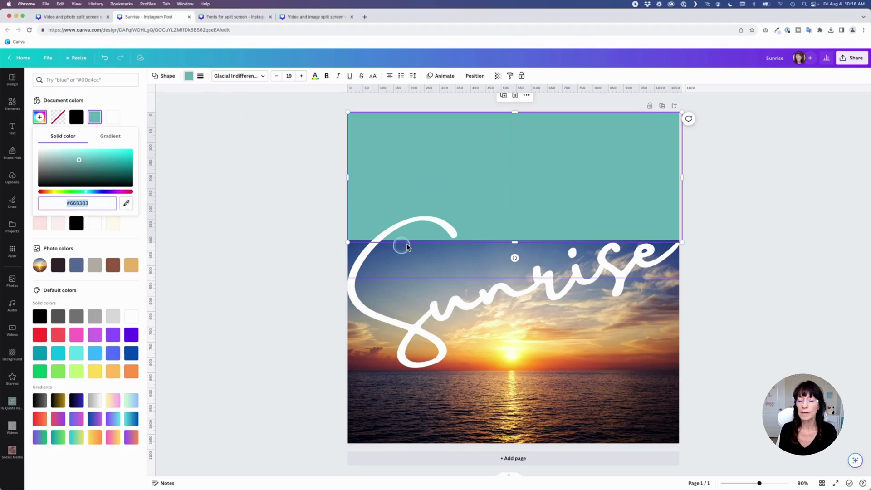
pyautogui.click(127, 205)
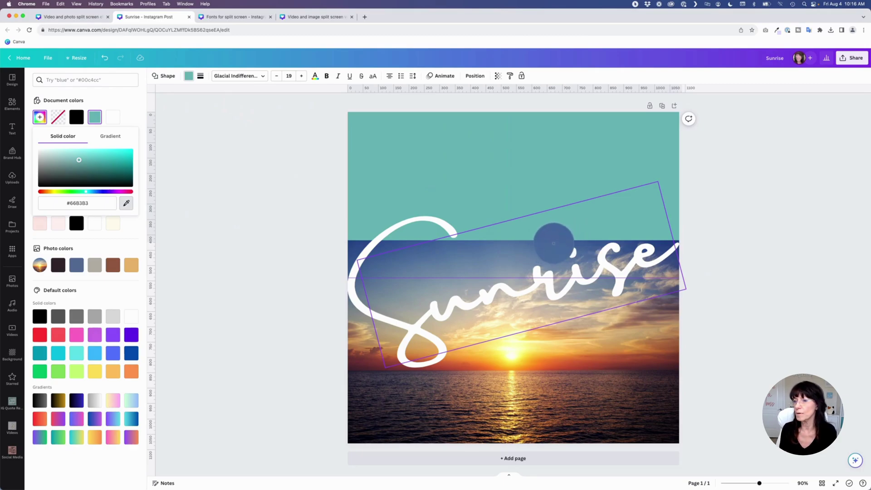
pyautogui.click(553, 243)
pyautogui.click(291, 242)
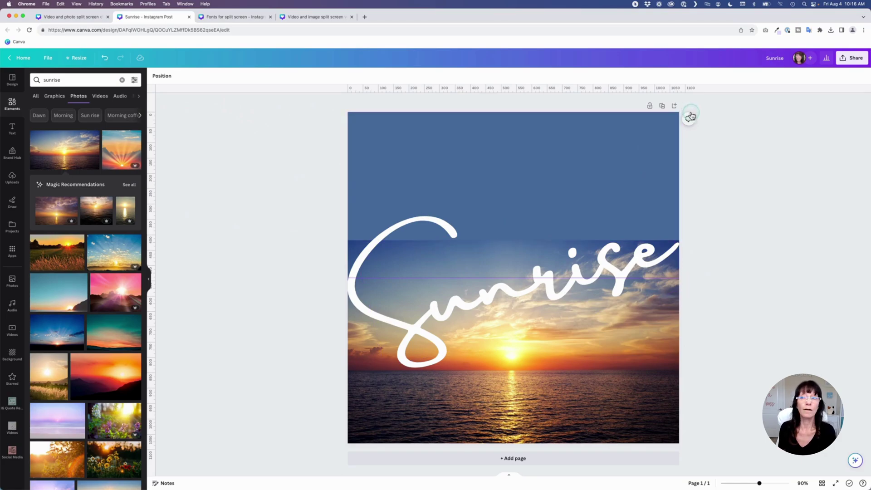
# - Download the design as a PNG named Sunrise
pyautogui.click(840, 66)
pyautogui.rightClick(786, 233)
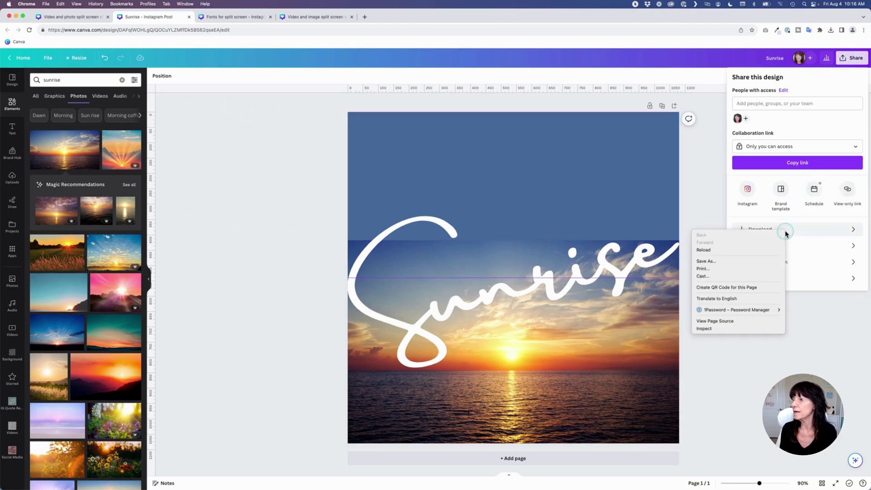
pyautogui.click(706, 200)
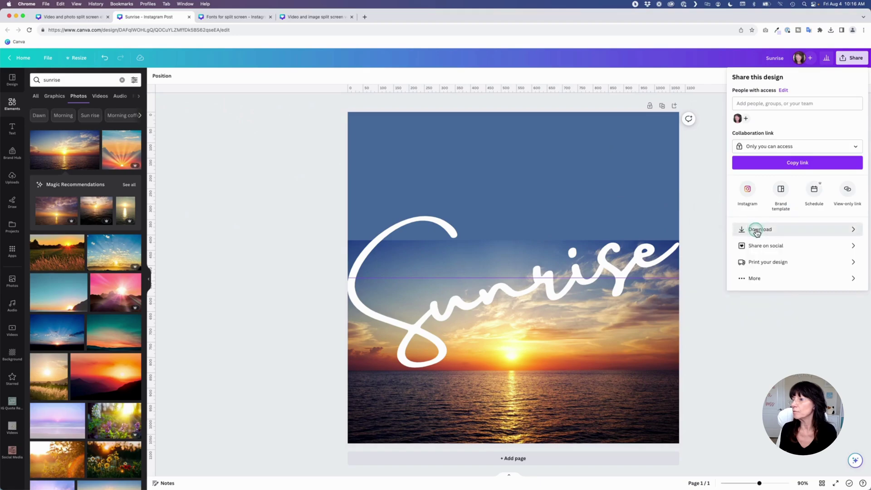
pyautogui.click(755, 229)
pyautogui.click(795, 180)
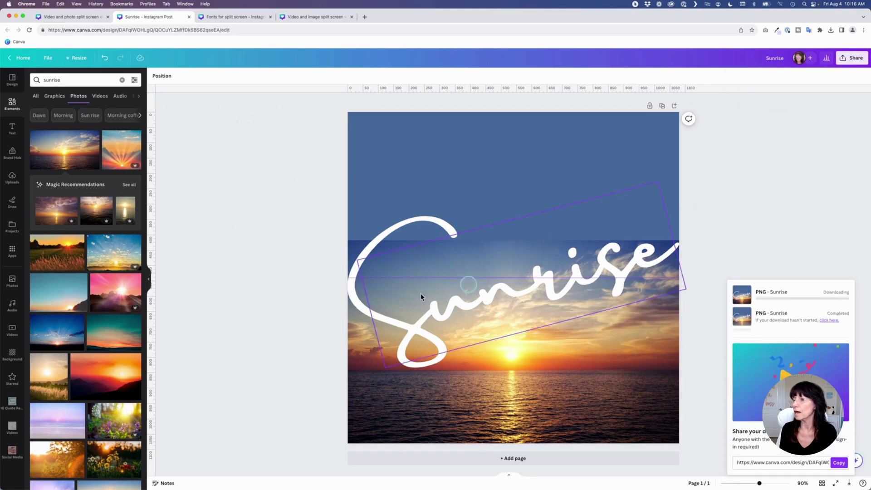
# - Add a second page, upload the Sunrise PNG onto it, and remove the guide
pyautogui.click(276, 303)
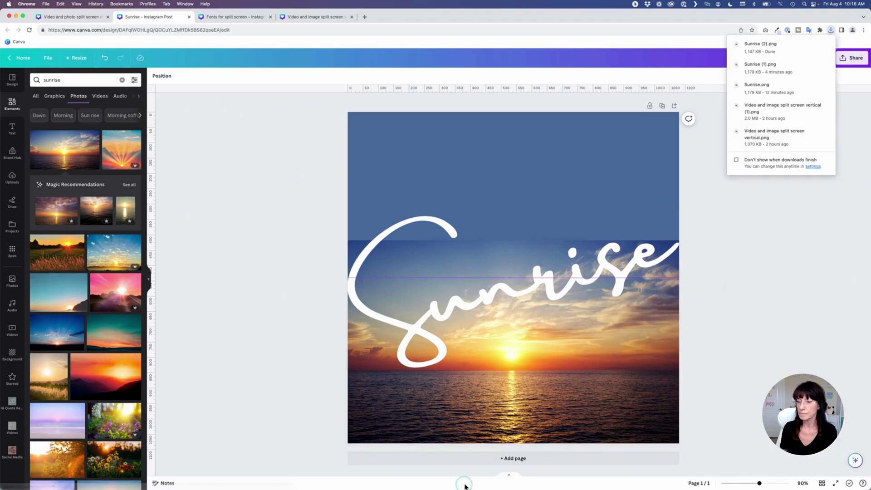
pyautogui.click(472, 457)
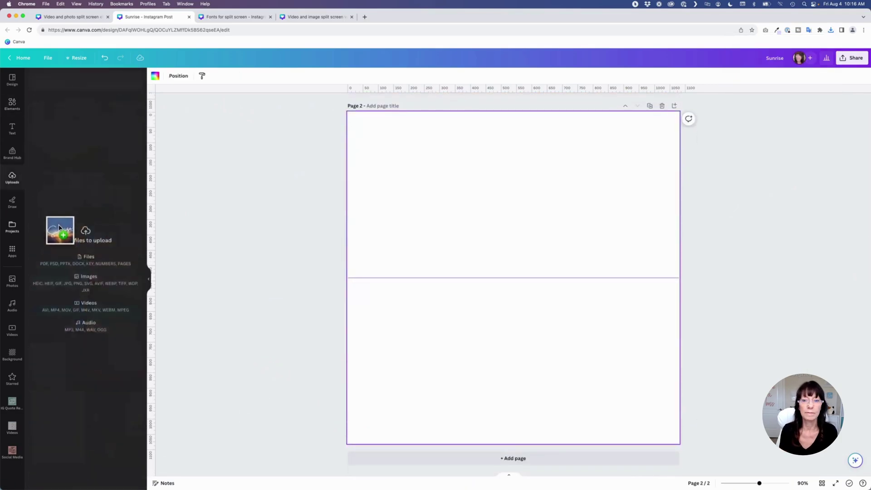
pyautogui.moveTo(58, 229); pyautogui.dragTo(52, 227)
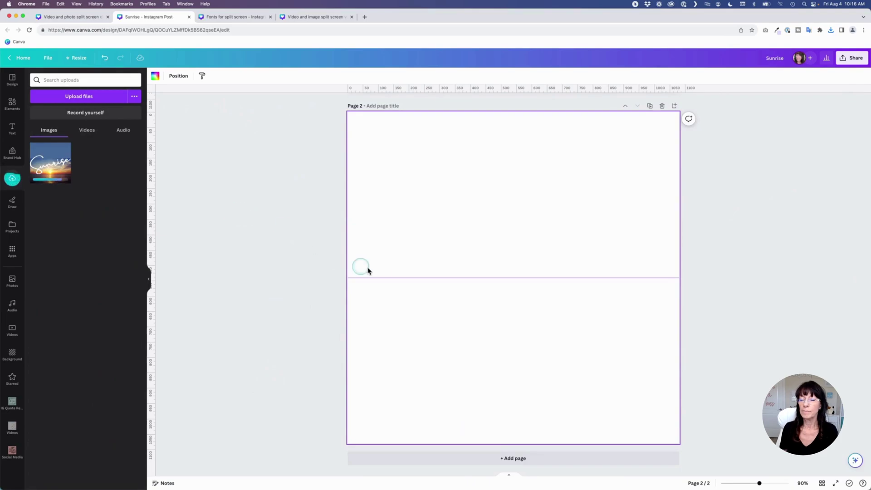
pyautogui.moveTo(401, 278); pyautogui.dragTo(393, 90)
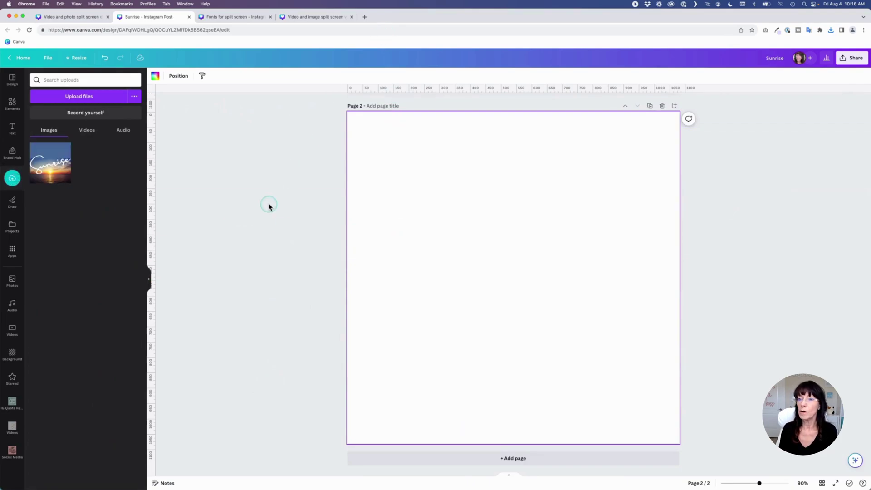
pyautogui.click(59, 173)
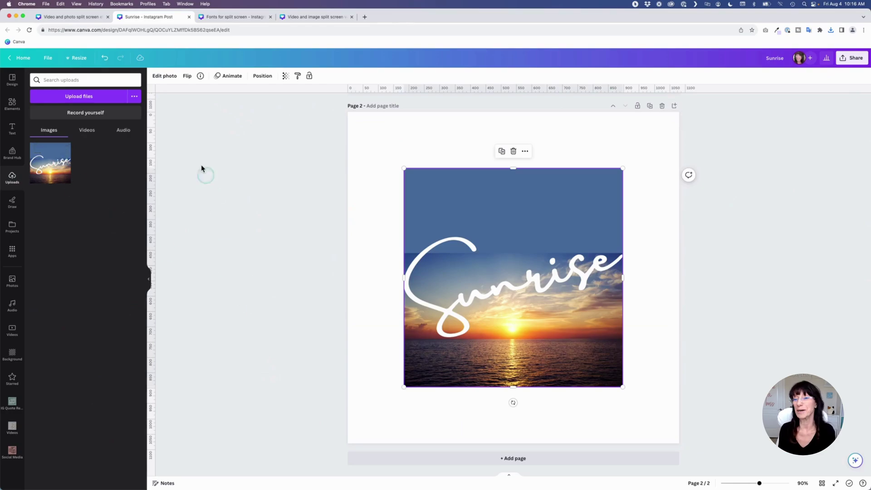
# - Strip the Sunrise image's background with BG Remover and open its cleanup brushes
pyautogui.click(165, 78)
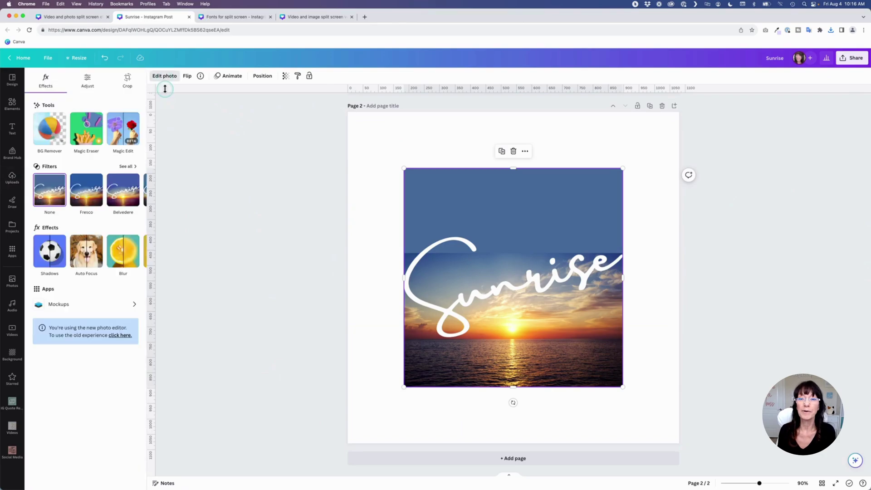
pyautogui.click(49, 132)
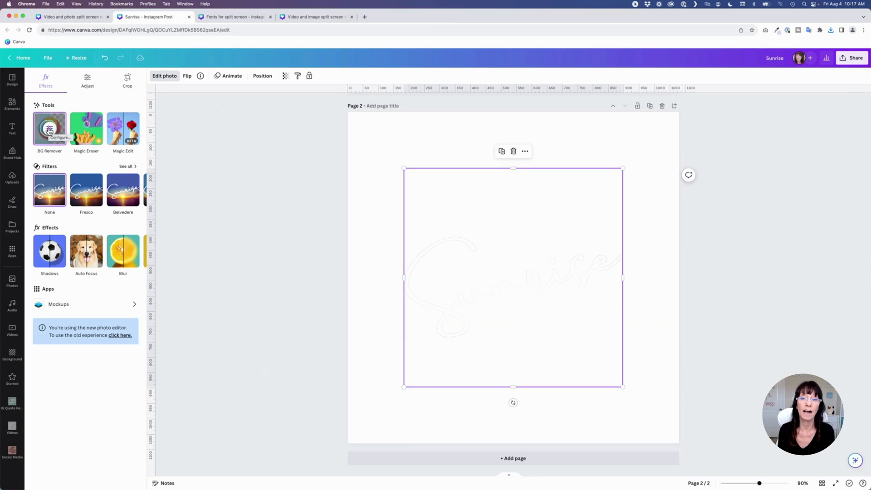
pyautogui.click(48, 132)
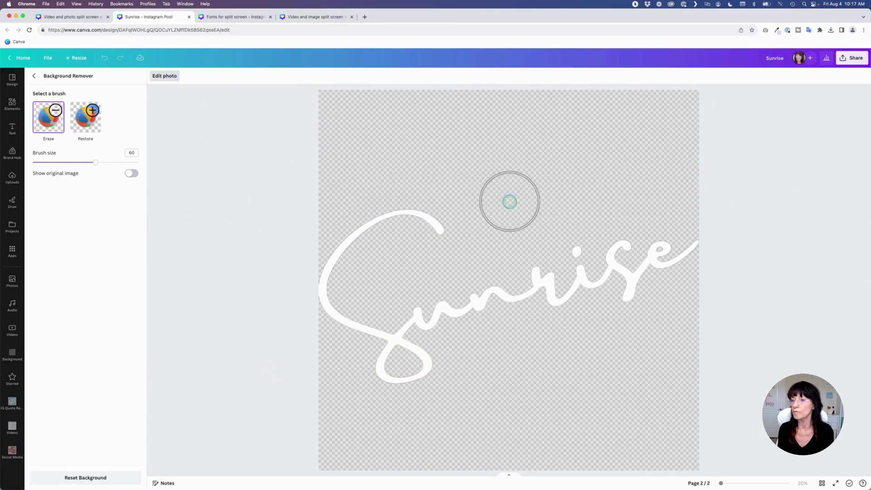
# - Shrink the eraser brush to 22 and briefly show, then hide, the original image
pyautogui.moveTo(96, 162); pyautogui.dragTo(55, 163)
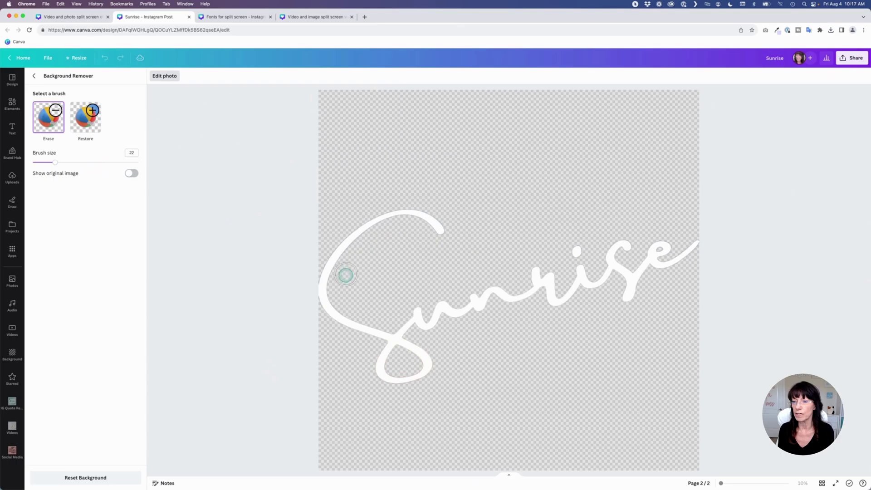
pyautogui.scroll(5, 413, 290)
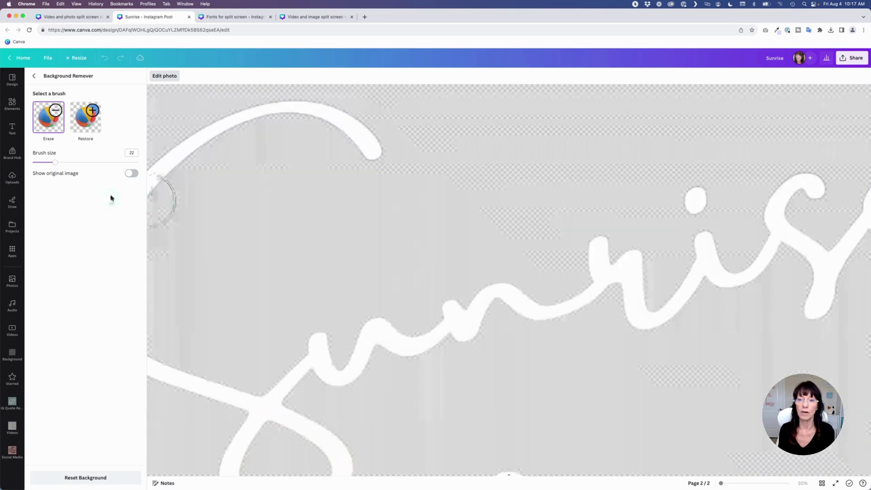
pyautogui.click(132, 173)
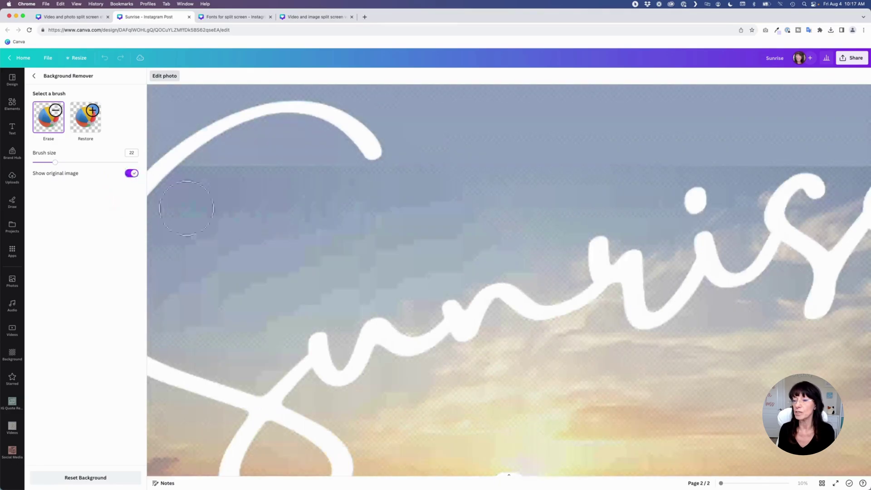
pyautogui.click(131, 175)
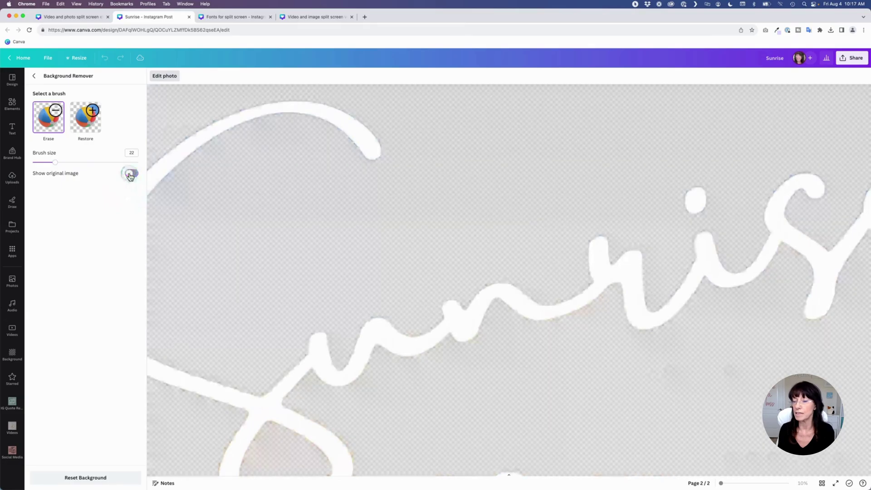
pyautogui.scroll(-5, 404, 305)
pyautogui.scroll(-3, 402, 305)
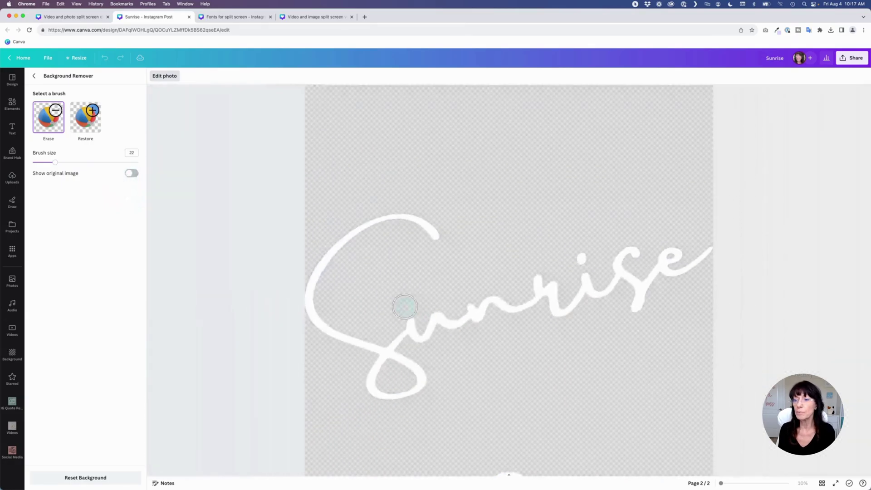
pyautogui.scroll(-2, 403, 306)
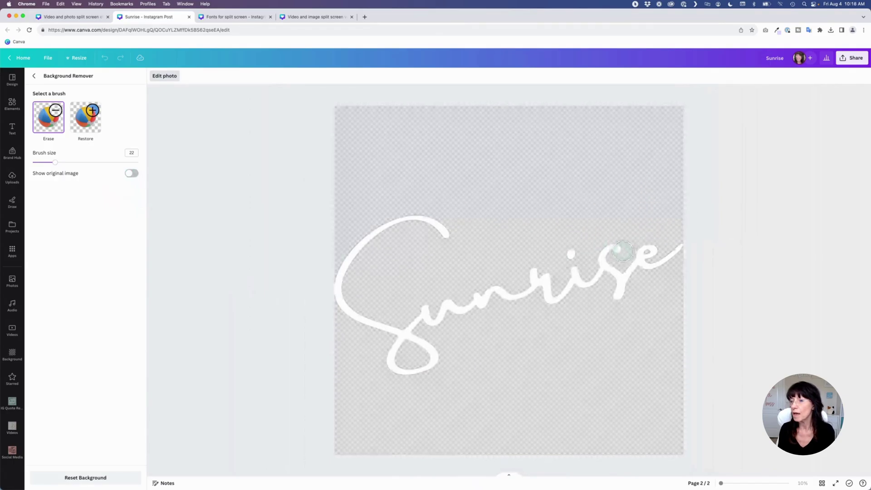
pyautogui.scroll(2, 623, 251)
pyautogui.scroll(3, 619, 245)
pyautogui.scroll(3, 658, 245)
pyautogui.scroll(2, 735, 245)
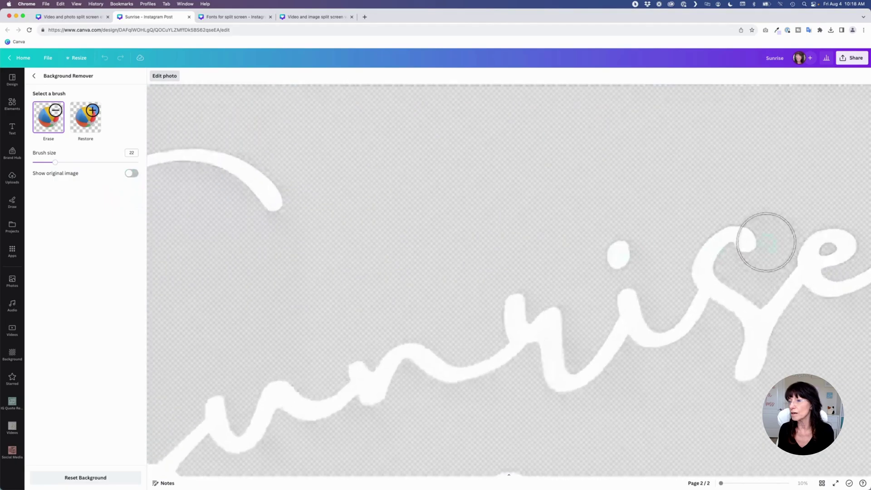
pyautogui.scroll(2, 765, 242)
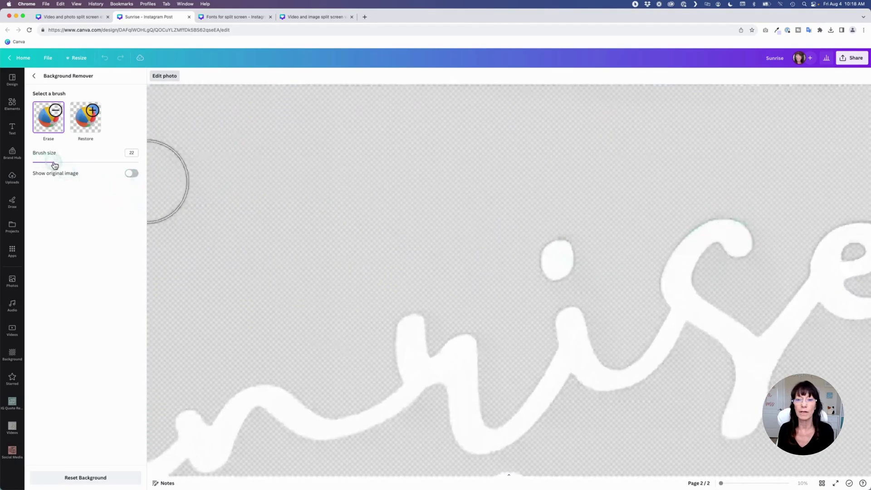
# - With brush size 10, erase leftover background around the top of the s
pyautogui.moveTo(55, 165); pyautogui.dragTo(42, 162)
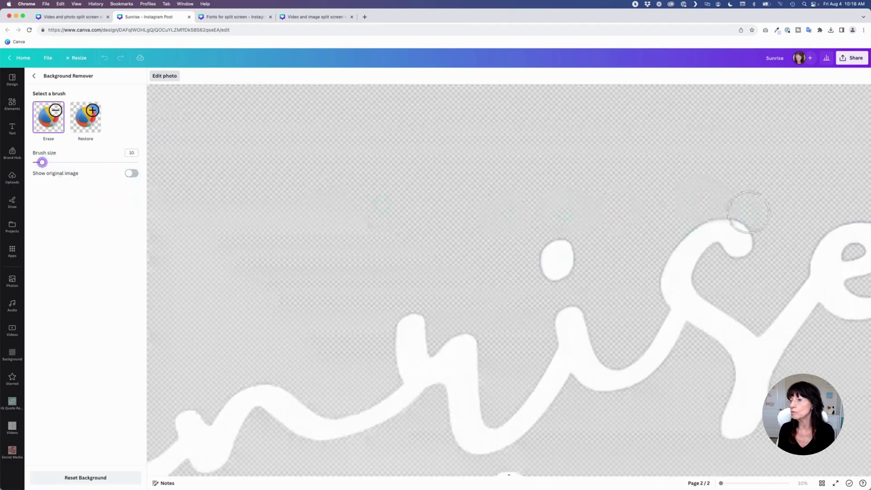
pyautogui.moveTo(749, 212)
pyautogui.mouseDown()
pyautogui.moveTo(721, 211)
pyautogui.moveTo(661, 239)
pyautogui.mouseUp()
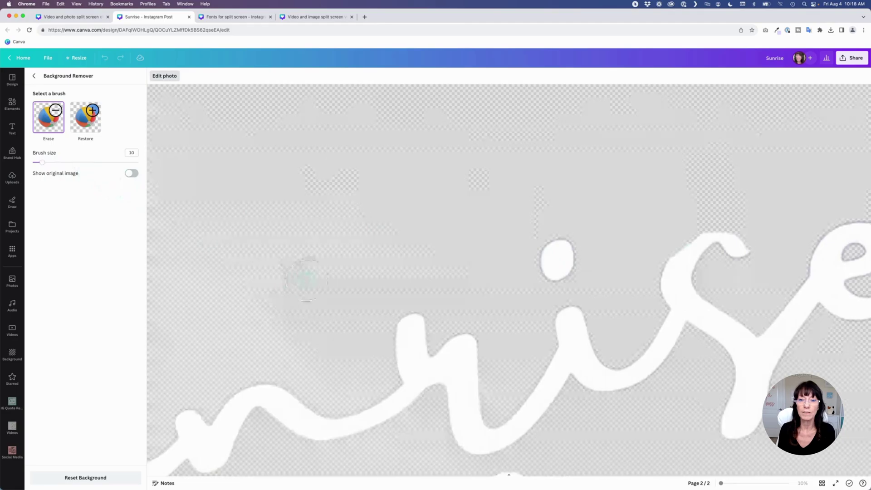
pyautogui.scroll(-5, 311, 278)
pyautogui.scroll(3, 510, 300)
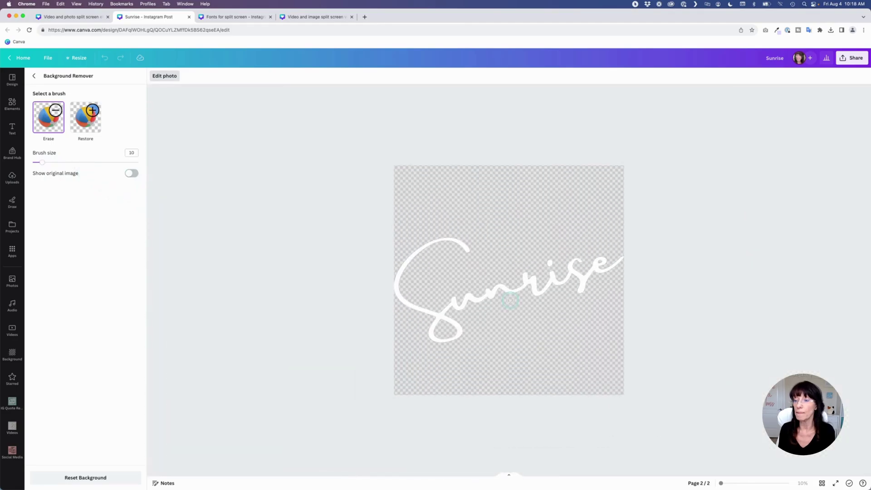
# - Switch Background Remover to Restore with a brush size of 8
pyautogui.click(87, 121)
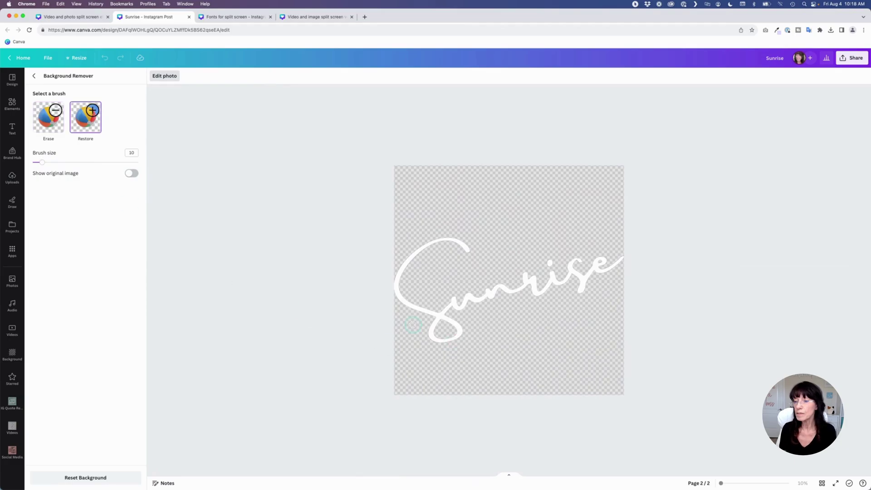
pyautogui.scroll(1, 408, 323)
pyautogui.scroll(3, 409, 323)
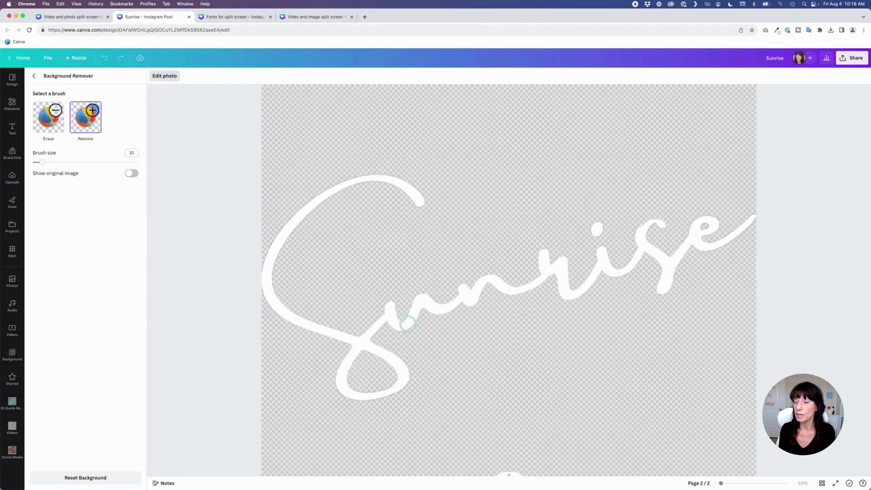
pyautogui.scroll(2, 409, 324)
pyautogui.scroll(2, 409, 324)
pyautogui.scroll(2, 408, 323)
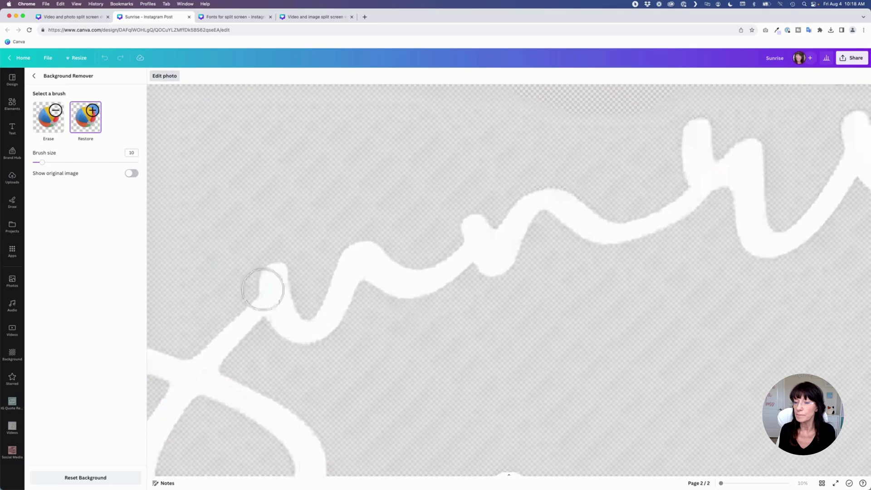
pyautogui.moveTo(44, 165); pyautogui.dragTo(40, 162)
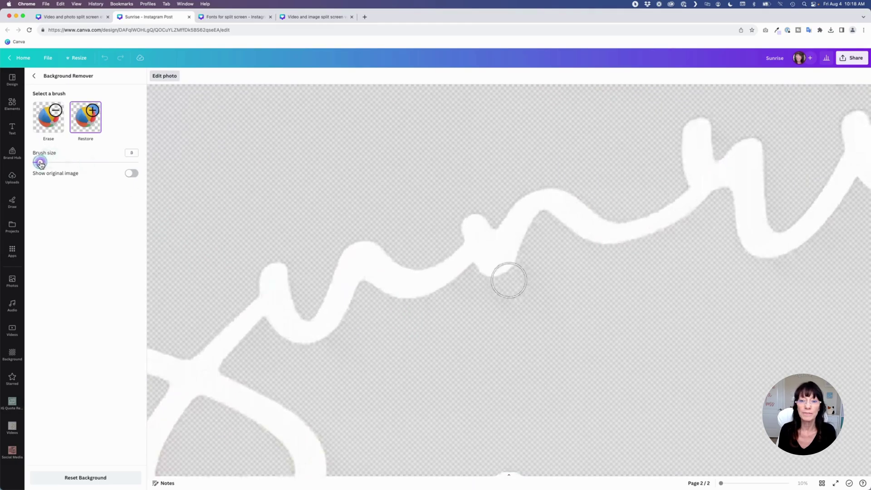
# - Paint orange sunrise sky back beneath the 'unr' strokes
pyautogui.moveTo(458, 277)
pyautogui.mouseDown()
pyautogui.moveTo(450, 289)
pyautogui.moveTo(409, 296)
pyautogui.moveTo(365, 285)
pyautogui.moveTo(312, 346)
pyautogui.moveTo(280, 345)
pyautogui.moveTo(260, 327)
pyautogui.moveTo(267, 337)
pyautogui.mouseUp()
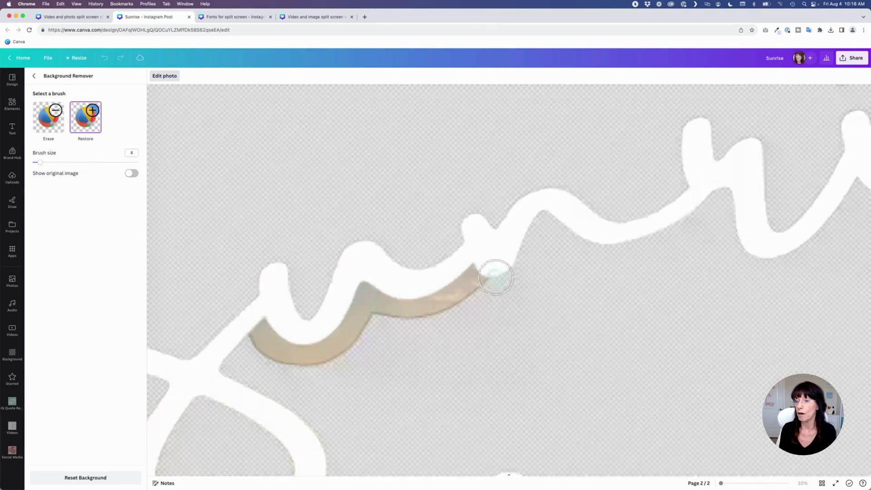
pyautogui.moveTo(493, 280)
pyautogui.mouseDown()
pyautogui.moveTo(580, 241)
pyautogui.moveTo(496, 294)
pyautogui.moveTo(285, 361)
pyautogui.moveTo(264, 385)
pyautogui.moveTo(430, 335)
pyautogui.moveTo(494, 294)
pyautogui.mouseUp()
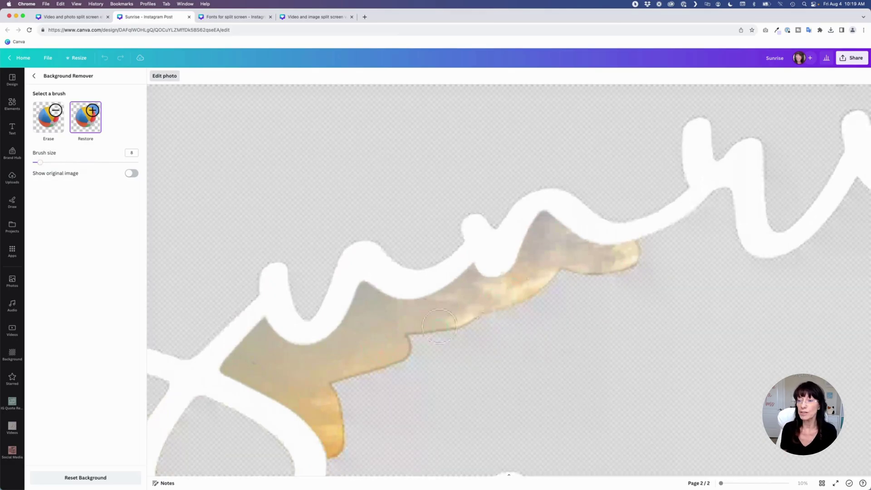
pyautogui.moveTo(420, 348); pyautogui.dragTo(413, 340)
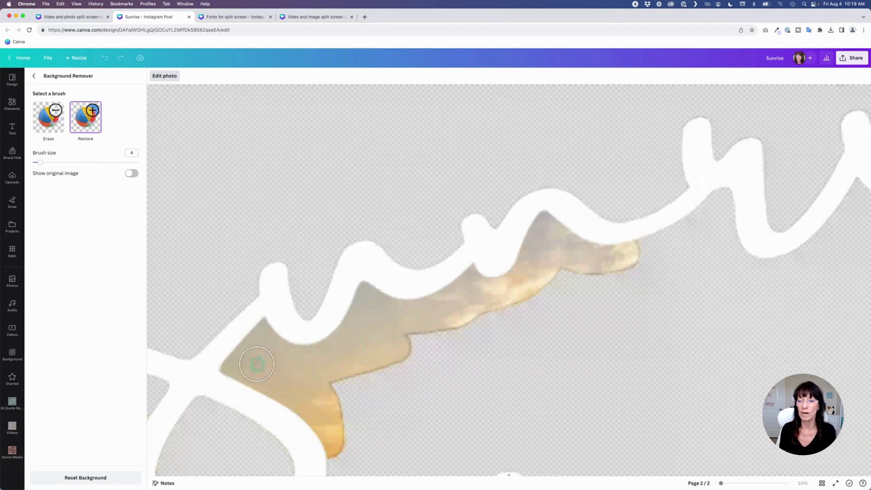
pyautogui.moveTo(257, 363); pyautogui.dragTo(354, 385)
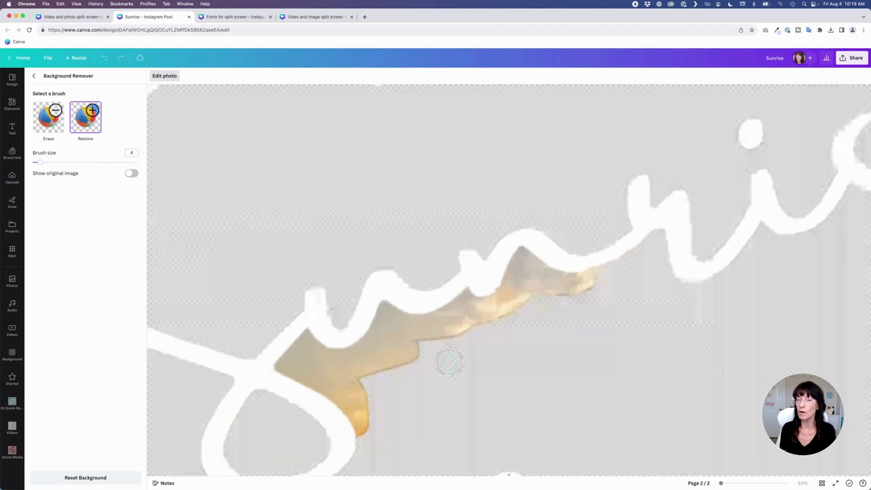
pyautogui.scroll(-3, 449, 362)
pyautogui.scroll(-2, 449, 362)
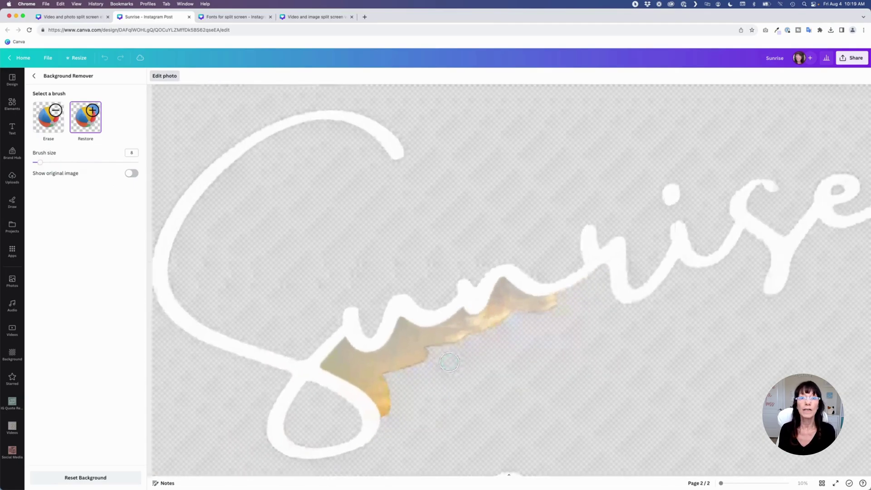
# - Restore sky under the nr and s strokes, inside the S loop, and beneath the e tail
pyautogui.moveTo(609, 267)
pyautogui.mouseDown()
pyautogui.moveTo(544, 301)
pyautogui.moveTo(595, 284)
pyautogui.moveTo(609, 284)
pyautogui.moveTo(608, 295)
pyautogui.moveTo(479, 332)
pyautogui.mouseUp()
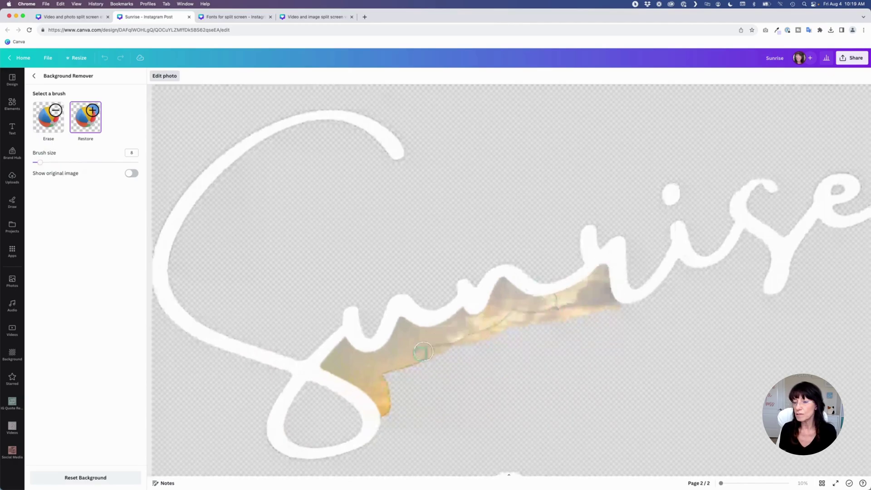
pyautogui.moveTo(781, 271)
pyautogui.mouseDown()
pyautogui.moveTo(747, 235)
pyautogui.moveTo(612, 305)
pyautogui.mouseUp()
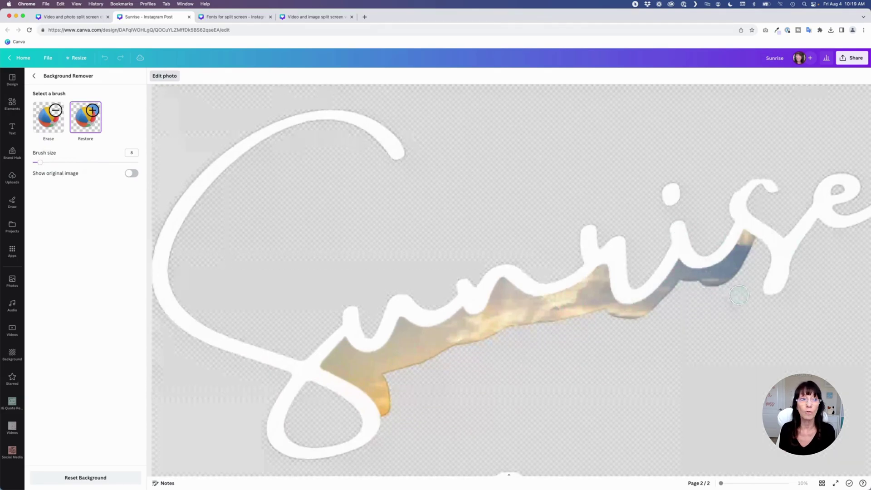
pyautogui.moveTo(749, 240)
pyautogui.mouseDown()
pyautogui.moveTo(742, 277)
pyautogui.moveTo(680, 281)
pyautogui.moveTo(635, 319)
pyautogui.moveTo(576, 315)
pyautogui.moveTo(488, 331)
pyautogui.mouseUp()
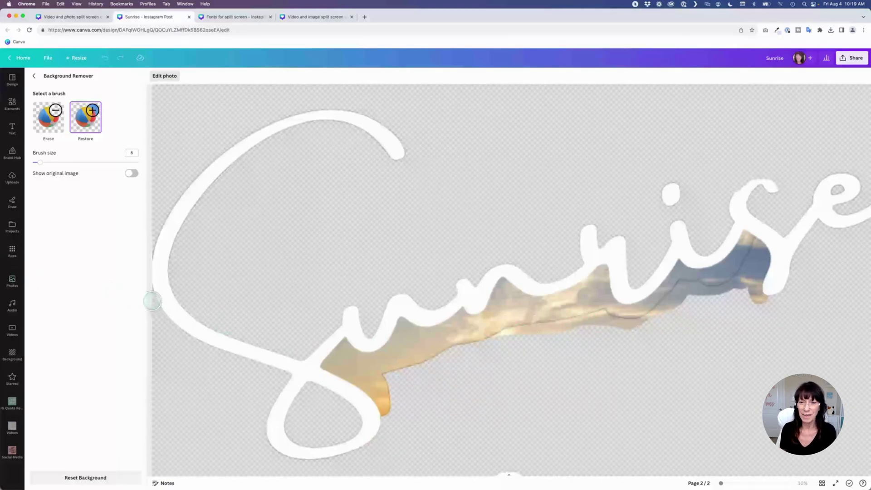
pyautogui.moveTo(152, 286)
pyautogui.mouseDown()
pyautogui.moveTo(159, 316)
pyautogui.moveTo(194, 340)
pyautogui.moveTo(290, 380)
pyautogui.moveTo(160, 330)
pyautogui.mouseUp()
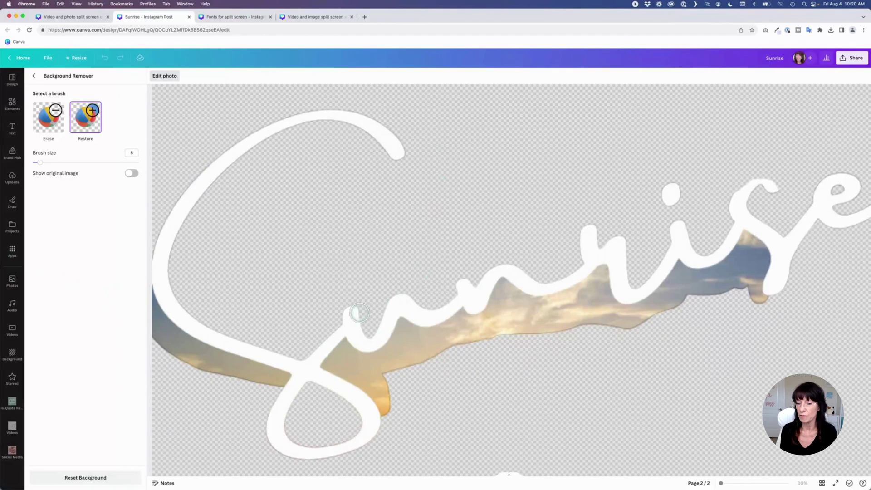
pyautogui.moveTo(315, 384)
pyautogui.mouseDown()
pyautogui.moveTo(347, 428)
pyautogui.moveTo(313, 421)
pyautogui.mouseUp()
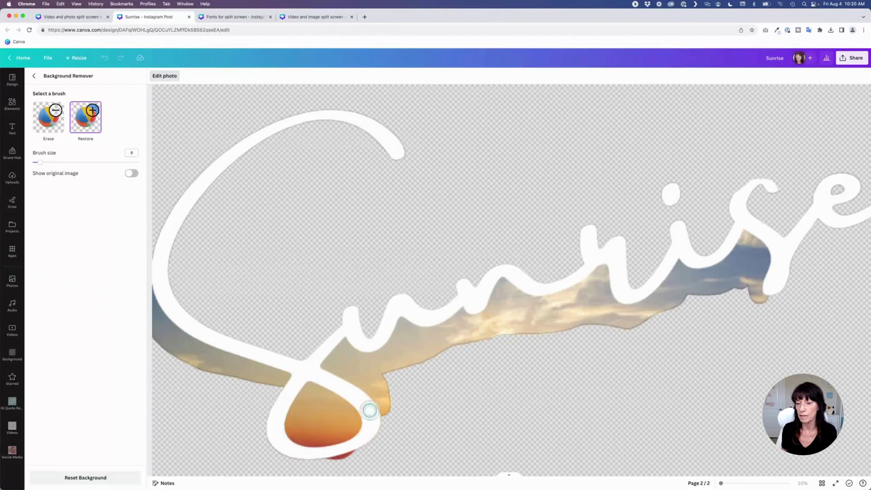
pyautogui.moveTo(830, 193); pyautogui.dragTo(815, 250)
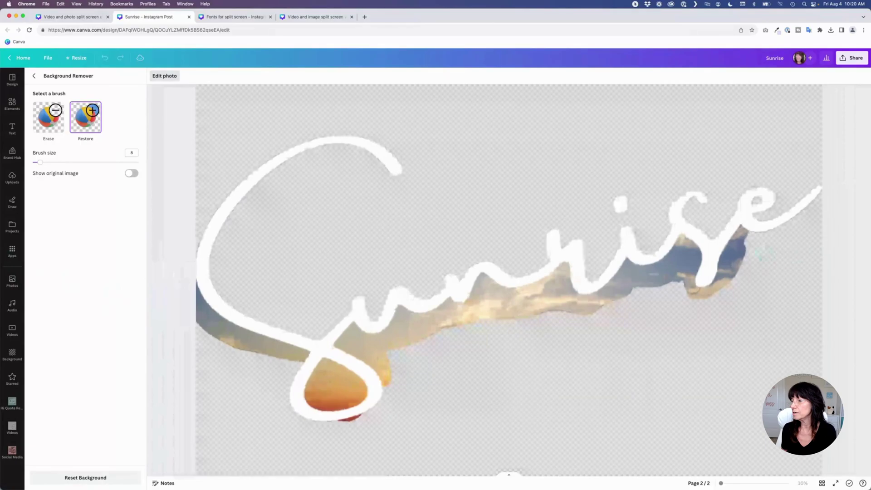
pyautogui.moveTo(744, 229); pyautogui.dragTo(821, 203)
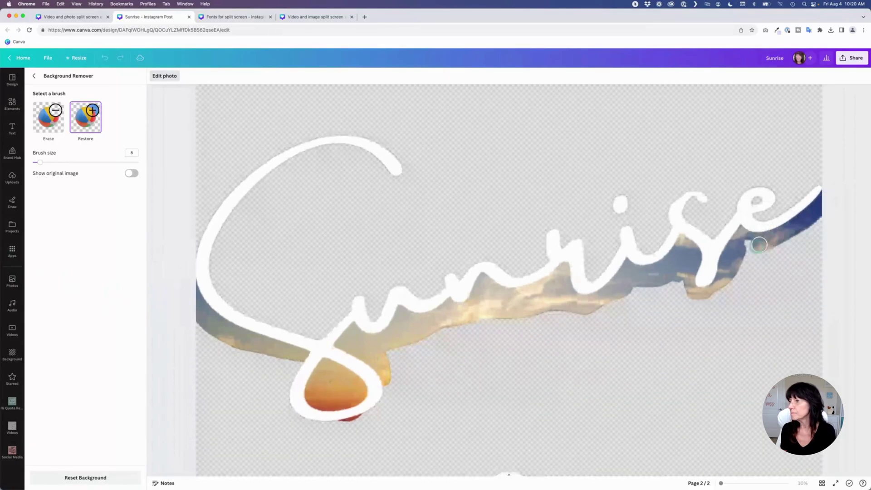
pyautogui.moveTo(745, 246)
pyautogui.mouseDown()
pyautogui.moveTo(814, 225)
pyautogui.moveTo(801, 237)
pyautogui.mouseUp()
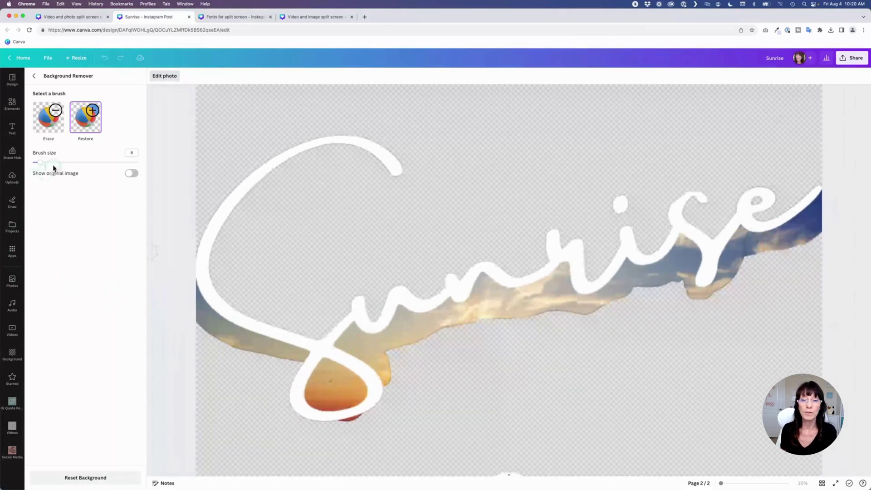
# - With the restore brush at 44, then 54, paint the lower photo back to the right edge
pyautogui.moveTo(43, 163); pyautogui.dragTo(79, 162)
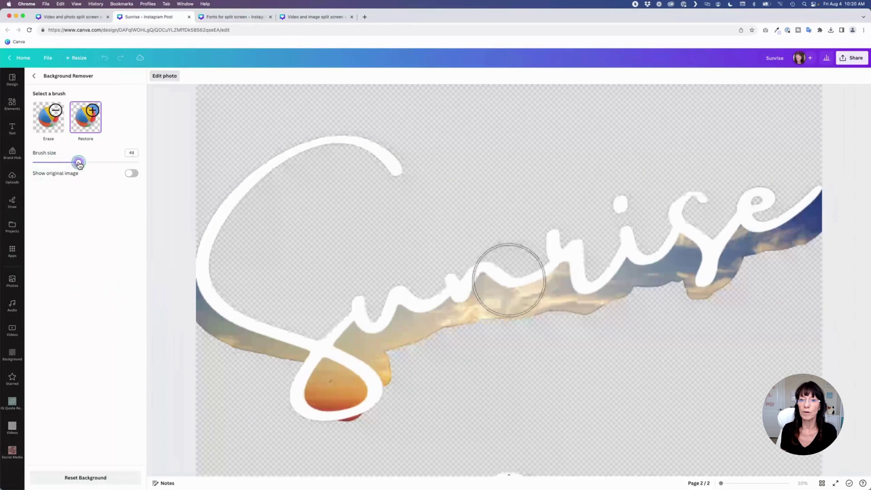
pyautogui.moveTo(174, 331)
pyautogui.mouseDown()
pyautogui.moveTo(327, 386)
pyautogui.moveTo(457, 351)
pyautogui.moveTo(458, 369)
pyautogui.mouseUp()
pyautogui.scroll(-3, 453, 376)
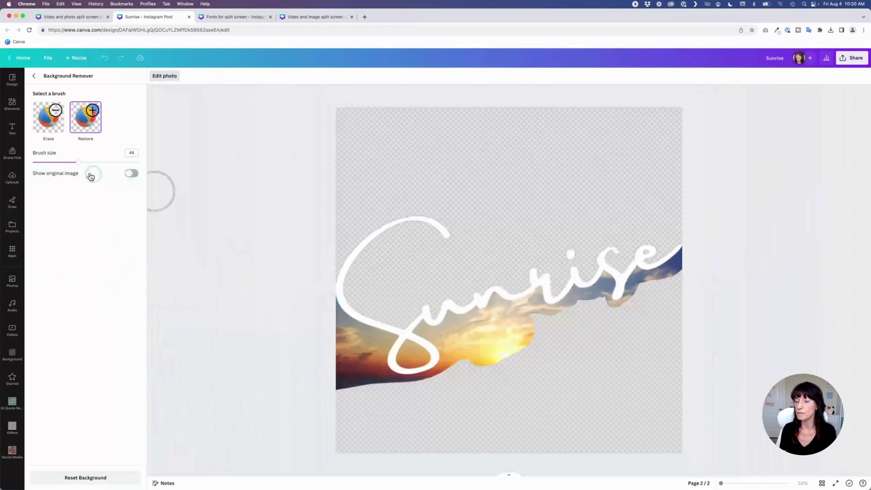
pyautogui.moveTo(80, 163); pyautogui.dragTo(90, 162)
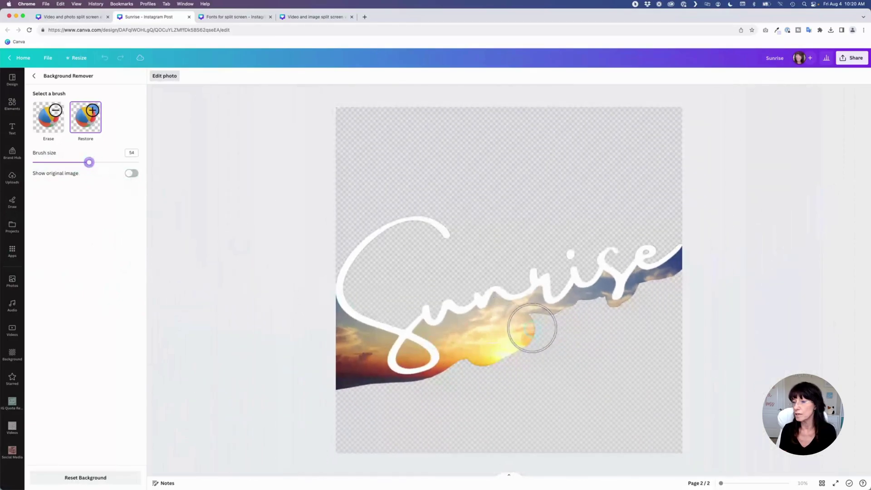
pyautogui.moveTo(553, 328)
pyautogui.mouseDown()
pyautogui.moveTo(687, 295)
pyautogui.moveTo(538, 349)
pyautogui.moveTo(373, 369)
pyautogui.moveTo(383, 387)
pyautogui.moveTo(619, 366)
pyautogui.moveTo(706, 337)
pyautogui.moveTo(301, 423)
pyautogui.moveTo(614, 406)
pyautogui.moveTo(712, 387)
pyautogui.moveTo(321, 435)
pyautogui.moveTo(622, 445)
pyautogui.moveTo(723, 431)
pyautogui.mouseUp()
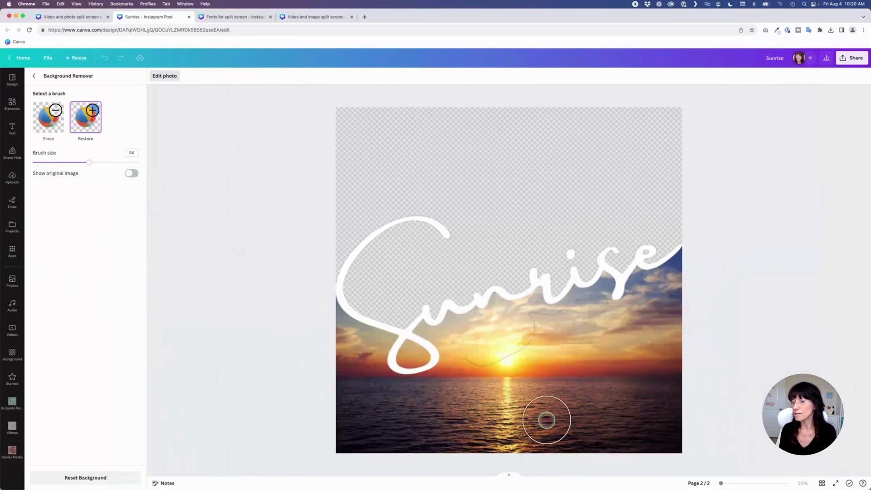
# - Review the restored sunset and sea, then exit Background Remover
pyautogui.scroll(2, 546, 406)
pyautogui.scroll(4, 545, 402)
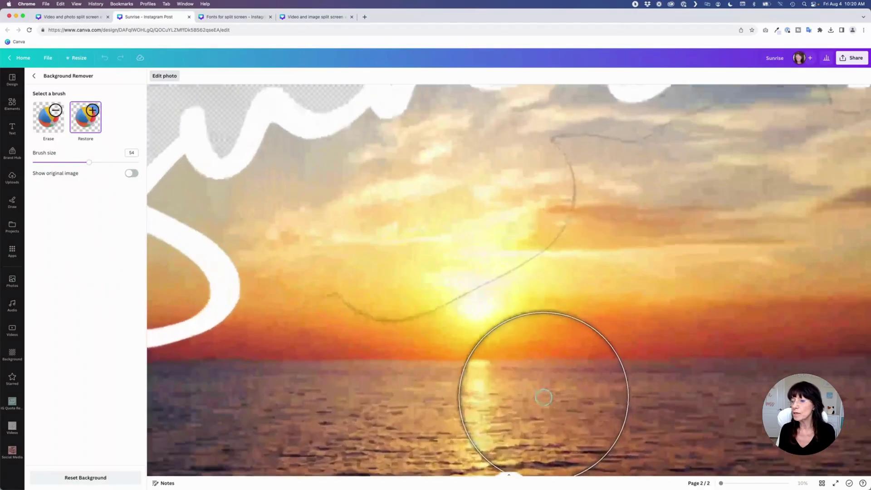
pyautogui.scroll(3, 544, 397)
pyautogui.scroll(-2, 544, 398)
pyautogui.scroll(-3, 544, 397)
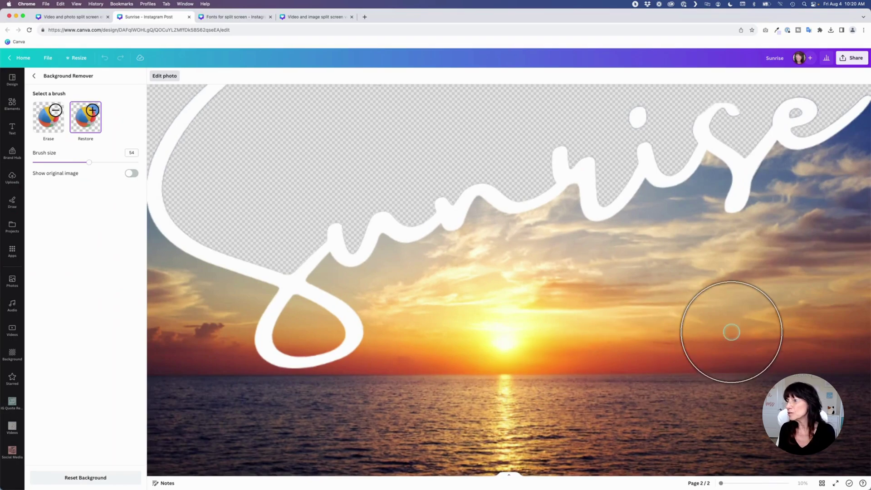
pyautogui.scroll(-3, 731, 332)
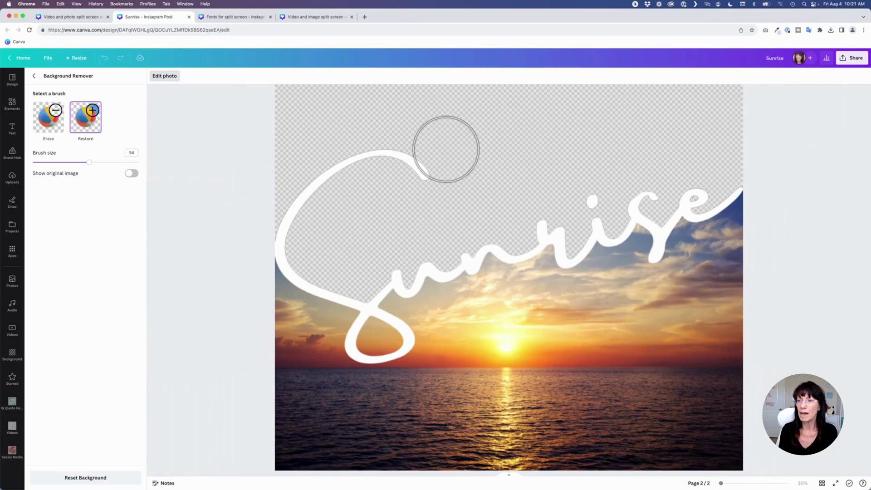
pyautogui.click(54, 119)
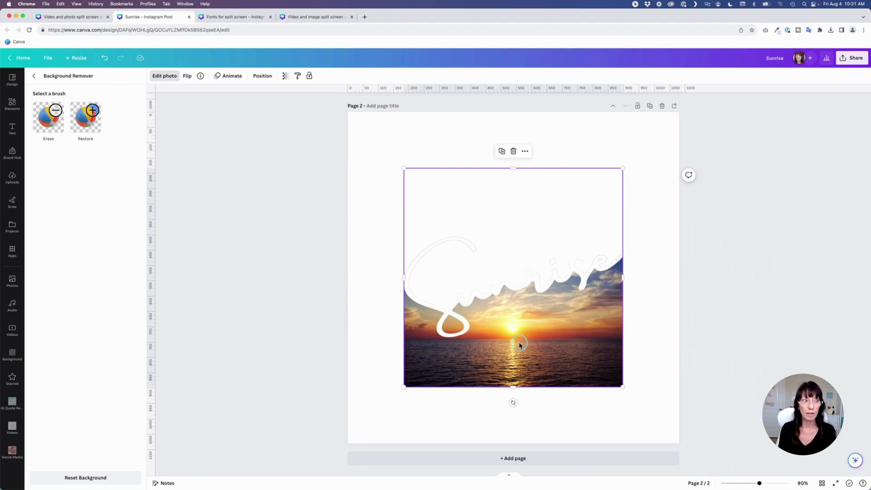
# - Move the cut-out photo left, enlarge it to full page width, and crop its empty top
pyautogui.moveTo(590, 341)
pyautogui.mouseDown()
pyautogui.moveTo(538, 373)
pyautogui.moveTo(532, 398)
pyautogui.mouseUp()
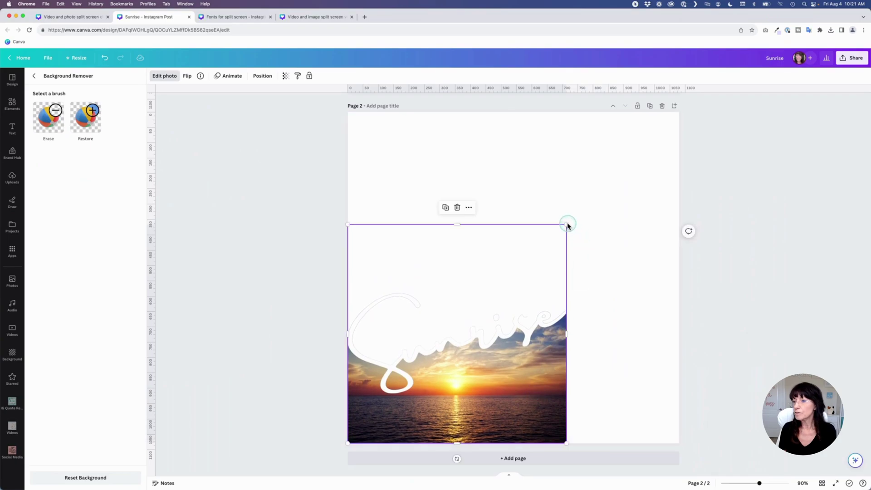
pyautogui.moveTo(565, 223); pyautogui.dragTo(693, 130)
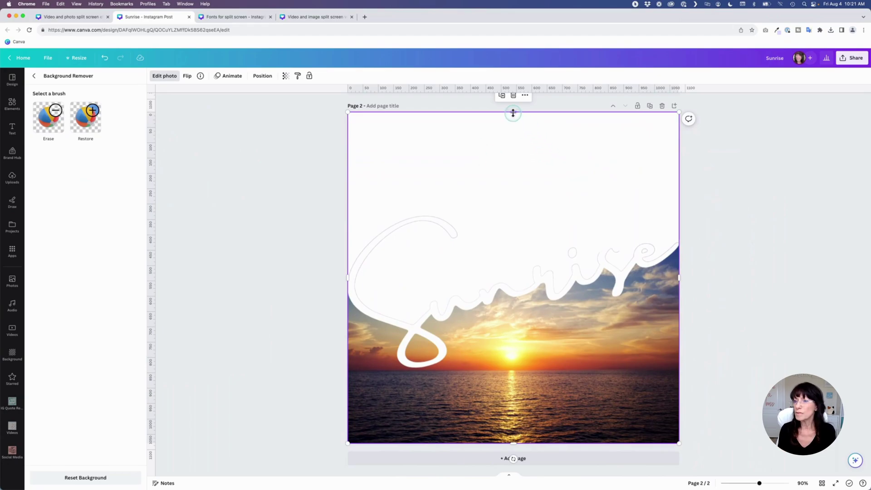
pyautogui.moveTo(514, 112); pyautogui.dragTo(517, 201)
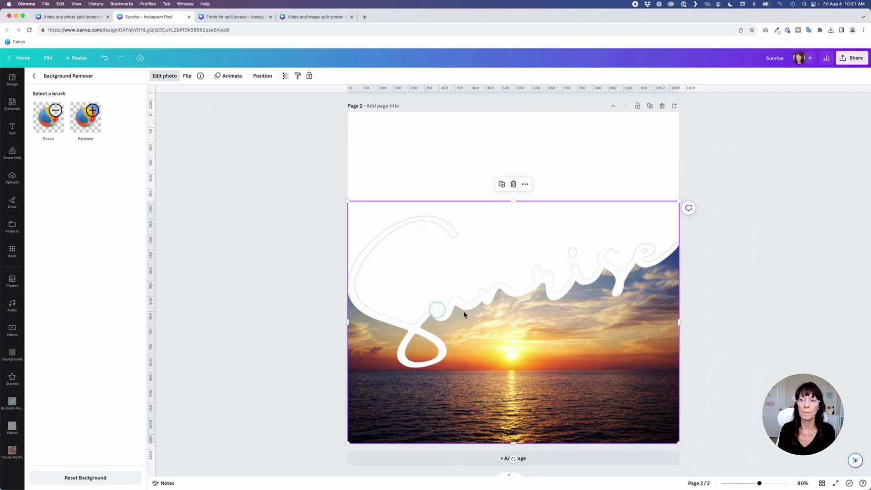
# - Add a single-cell grid from Elements so a sky-and-cloud photo fills the page behind the cut-out
pyautogui.click(267, 247)
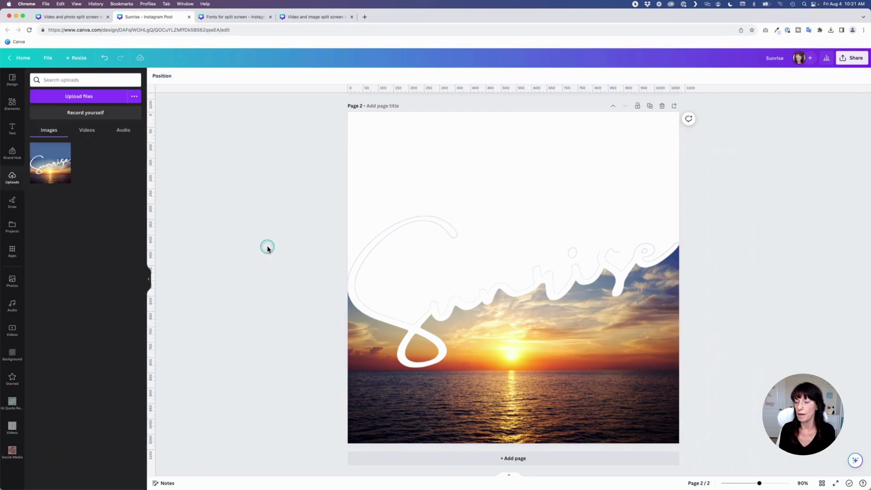
pyautogui.click(12, 103)
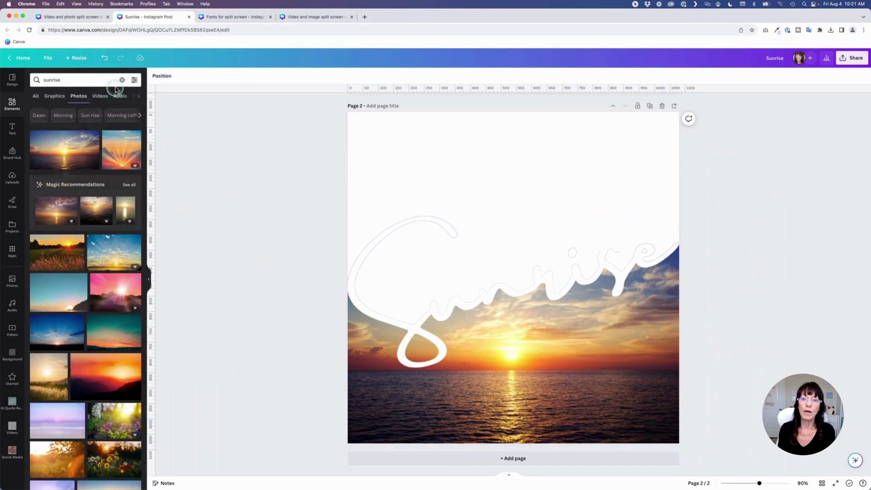
pyautogui.click(121, 80)
pyautogui.scroll(-3, 79, 204)
pyautogui.scroll(-3, 80, 204)
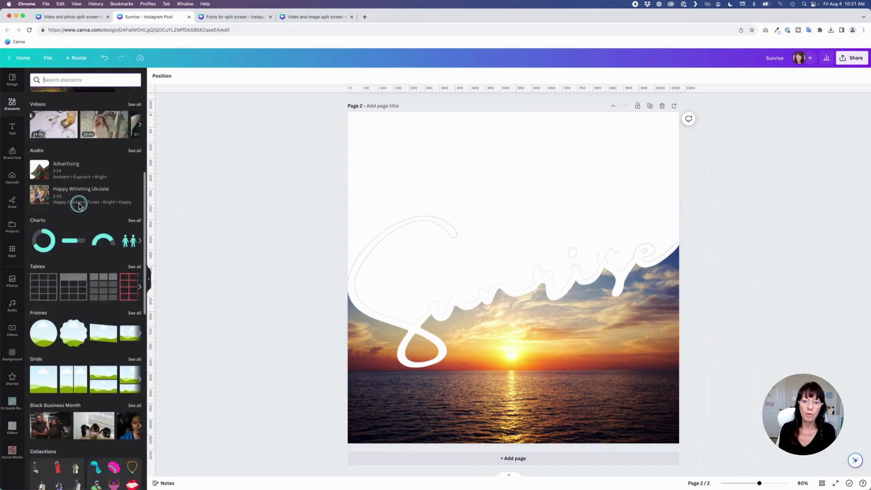
pyautogui.scroll(-3, 79, 207)
pyautogui.scroll(-1, 79, 206)
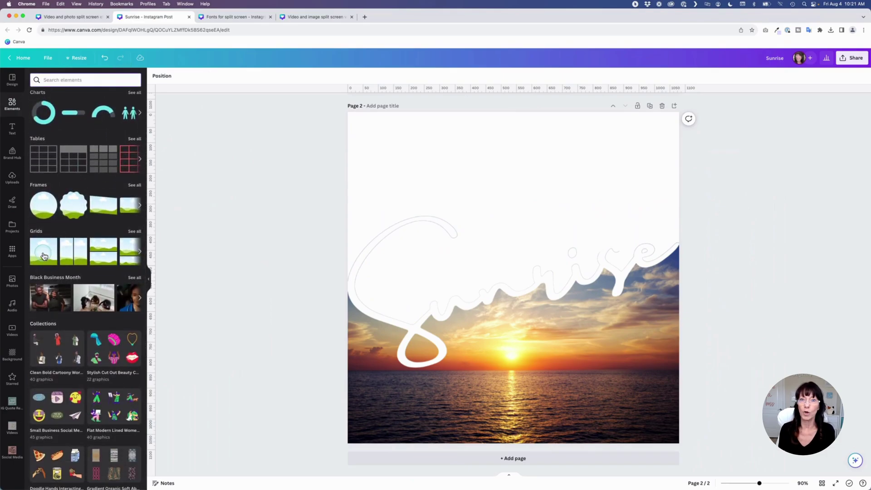
pyautogui.click(40, 255)
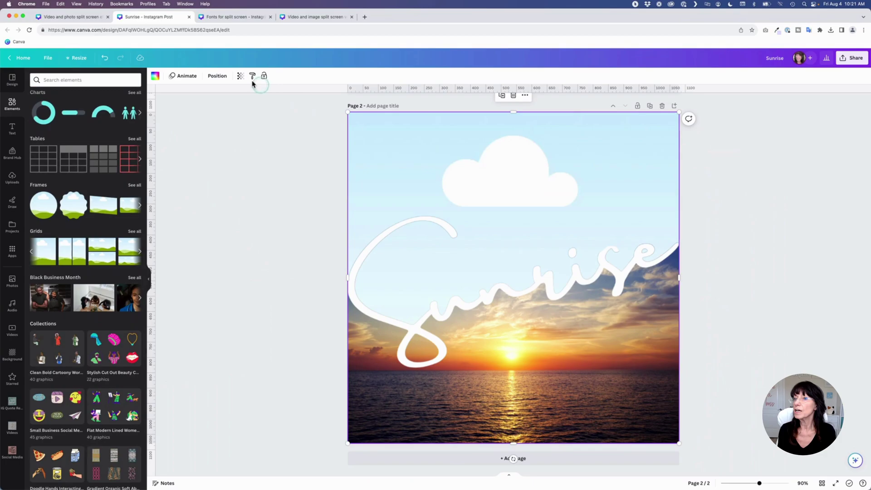
pyautogui.click(219, 77)
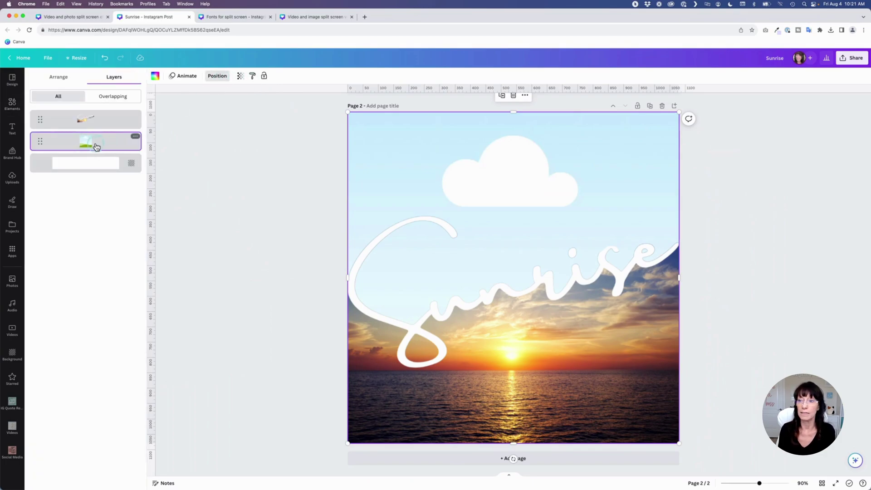
pyautogui.click(302, 164)
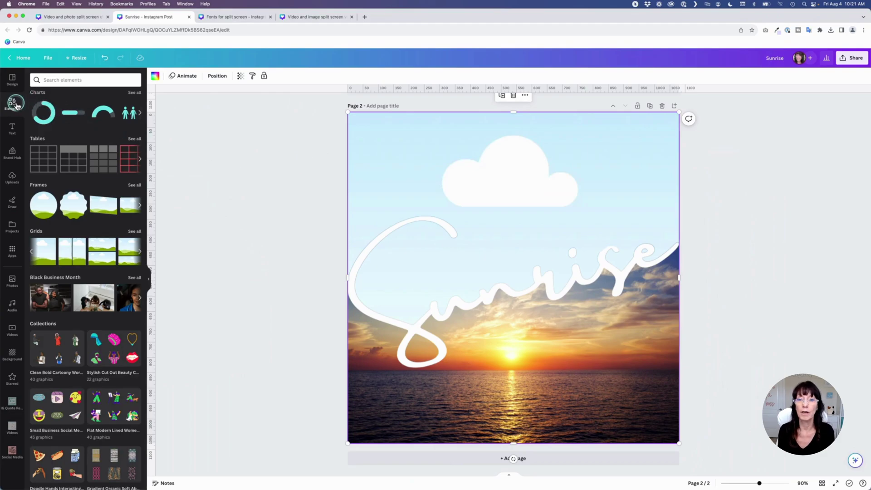
# - Search Elements for 'sunrise' and filter to Videos
pyautogui.click(64, 80)
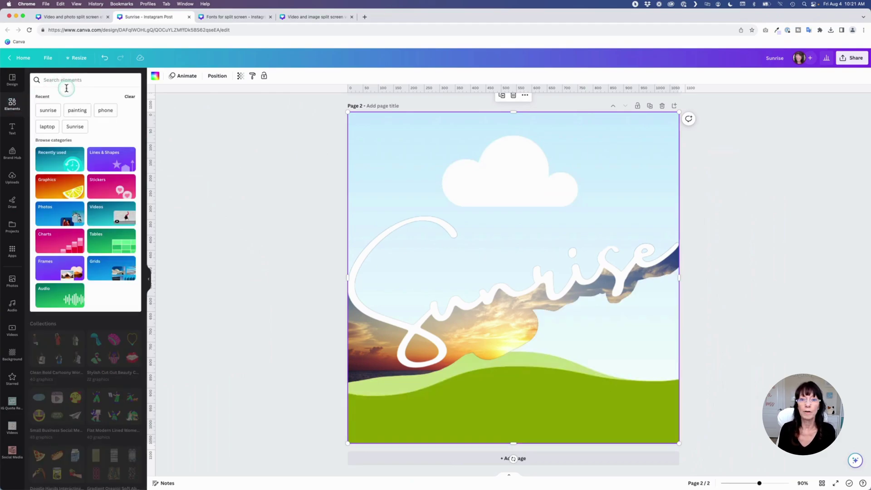
pyautogui.click(48, 110)
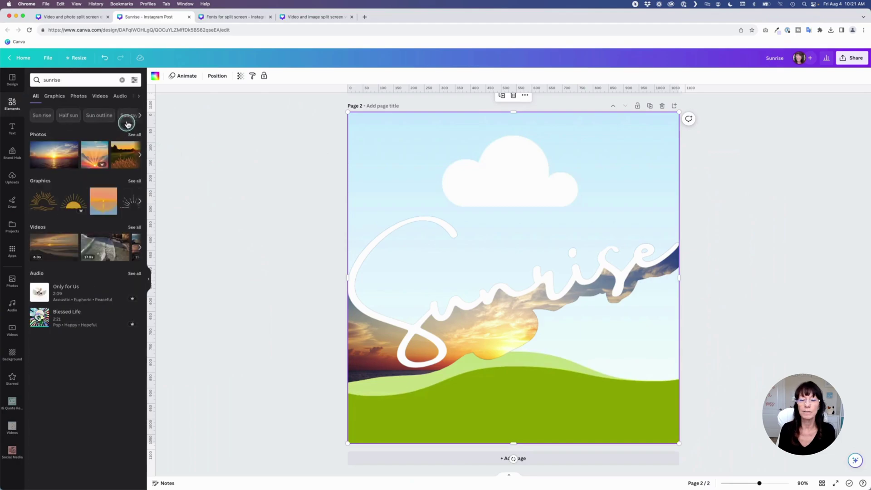
pyautogui.click(100, 96)
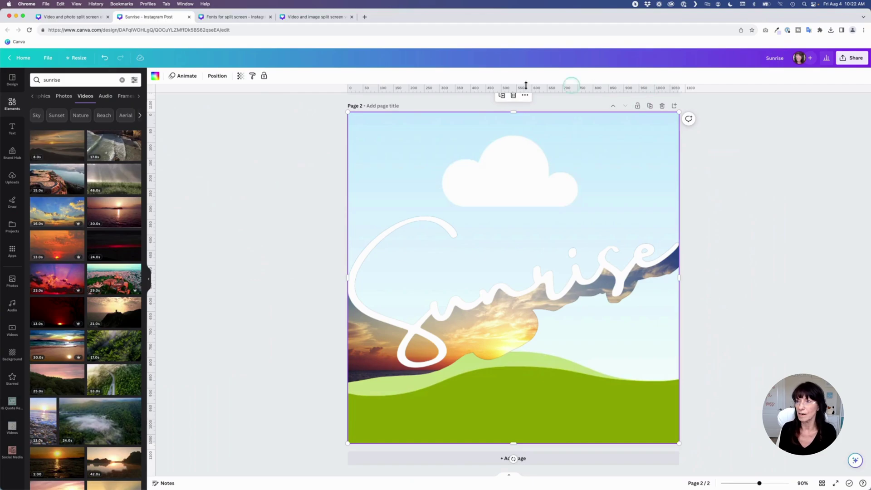
# - Reload the browser page and select the sky background on page 2
pyautogui.click(83, 60)
pyautogui.click(29, 30)
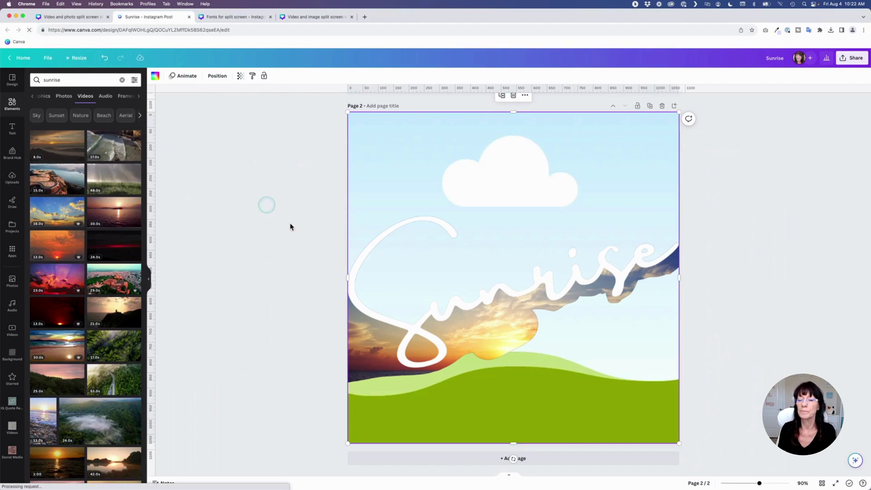
pyautogui.scroll(-10, 298, 230)
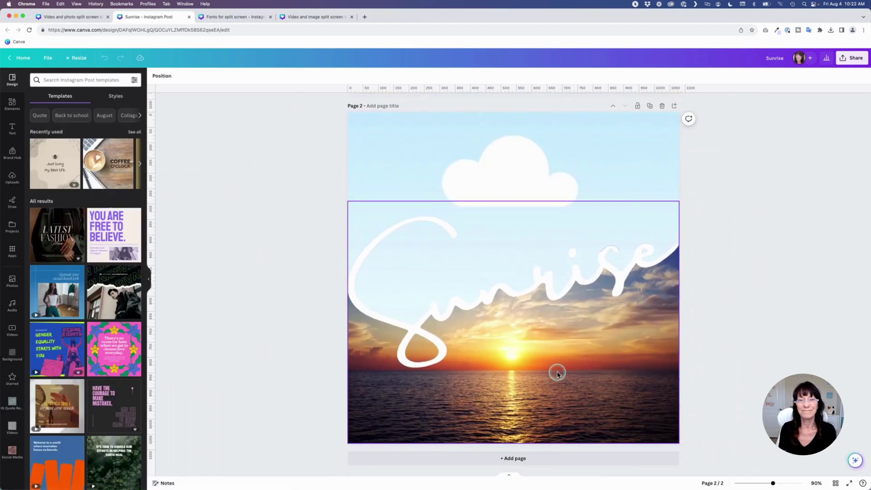
pyautogui.click(389, 161)
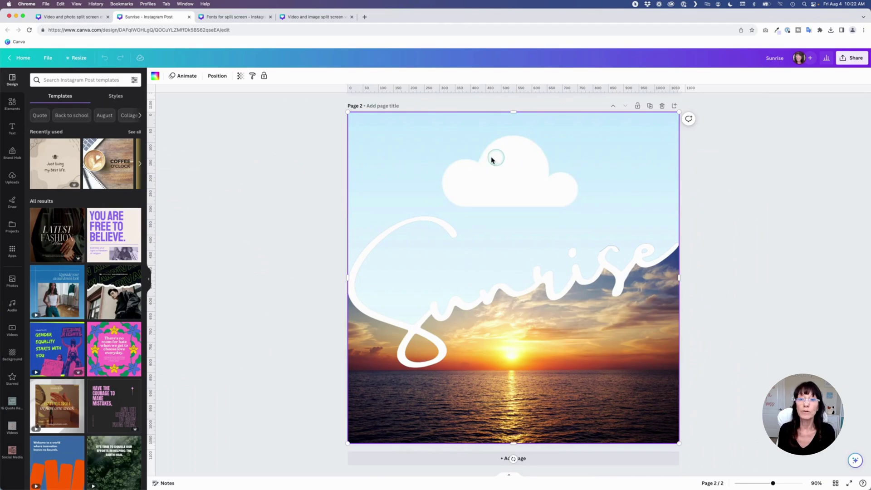
# - Search Elements for 'sunrise' again and show only video results
pyautogui.click(13, 104)
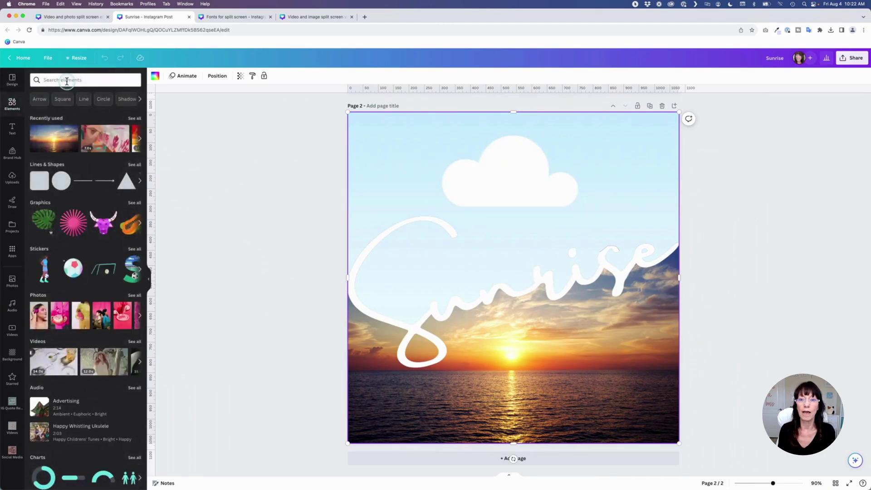
pyautogui.click(67, 81)
pyautogui.click(49, 113)
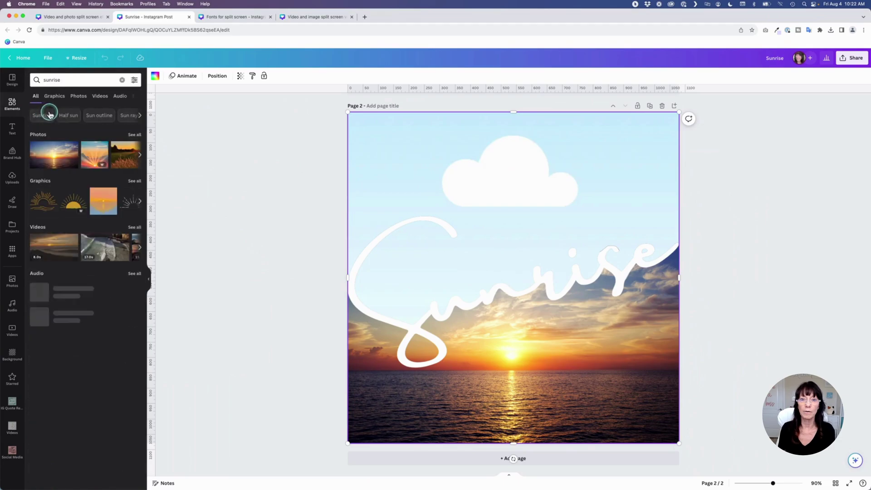
pyautogui.click(101, 96)
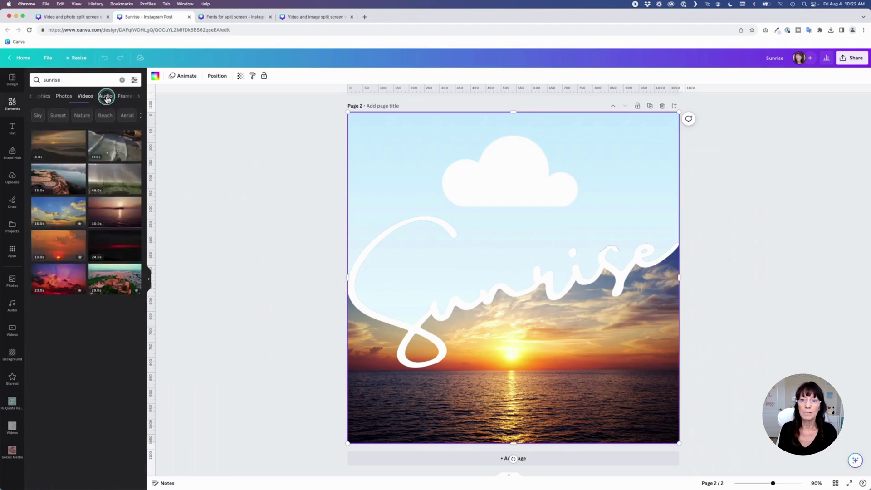
pyautogui.moveTo(56, 210)
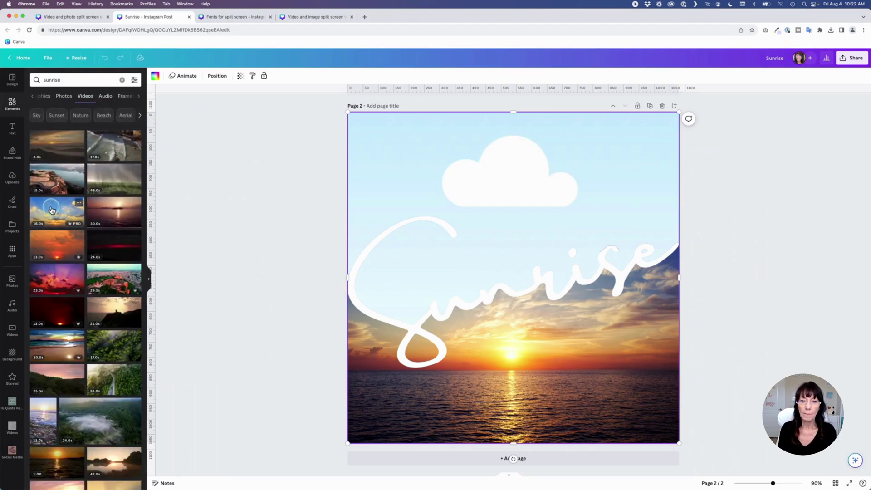
# - Replace the sky background with the 16s sunrise clip and shorten it from the bottom
pyautogui.moveTo(52, 209); pyautogui.dragTo(355, 167)
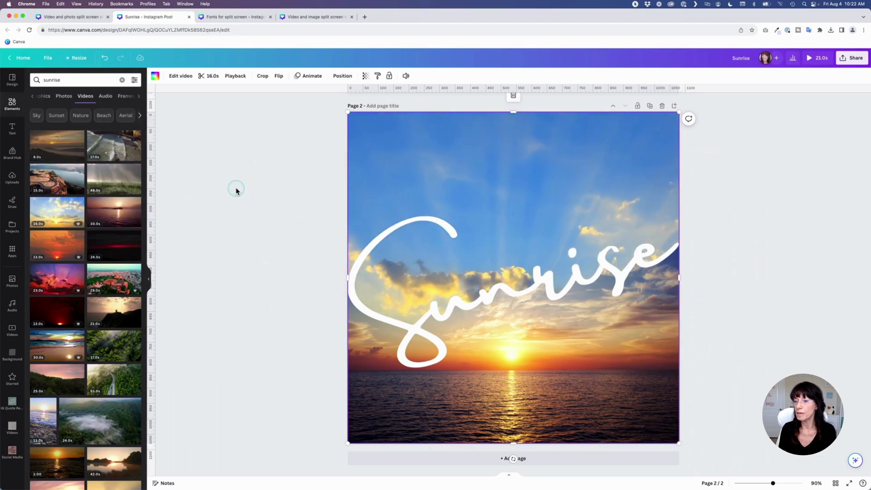
pyautogui.click(572, 196)
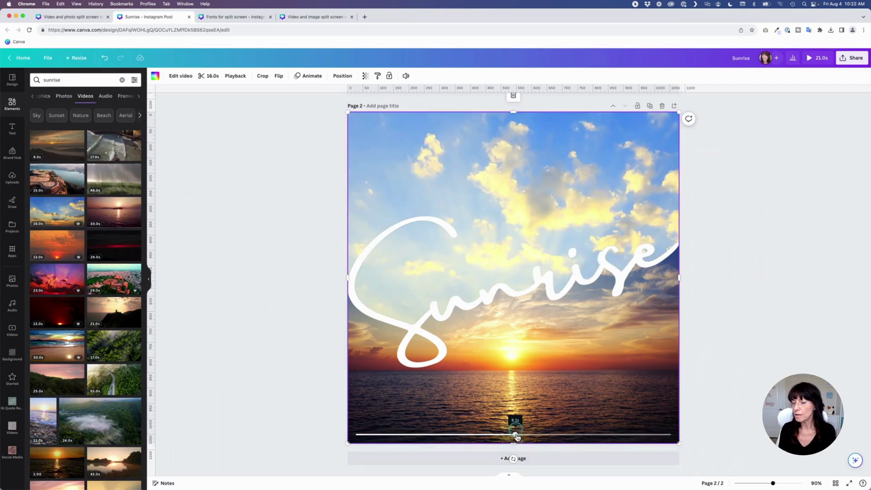
pyautogui.moveTo(514, 445); pyautogui.dragTo(517, 336)
pyautogui.click(291, 343)
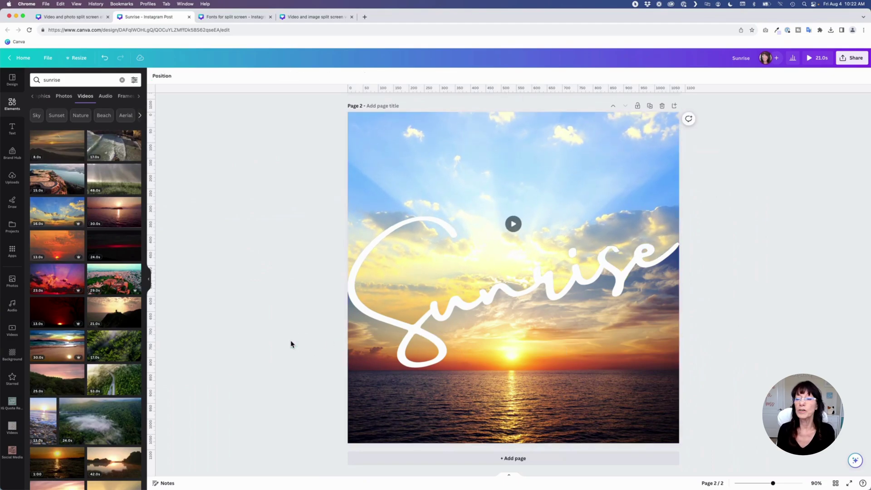
pyautogui.click(506, 317)
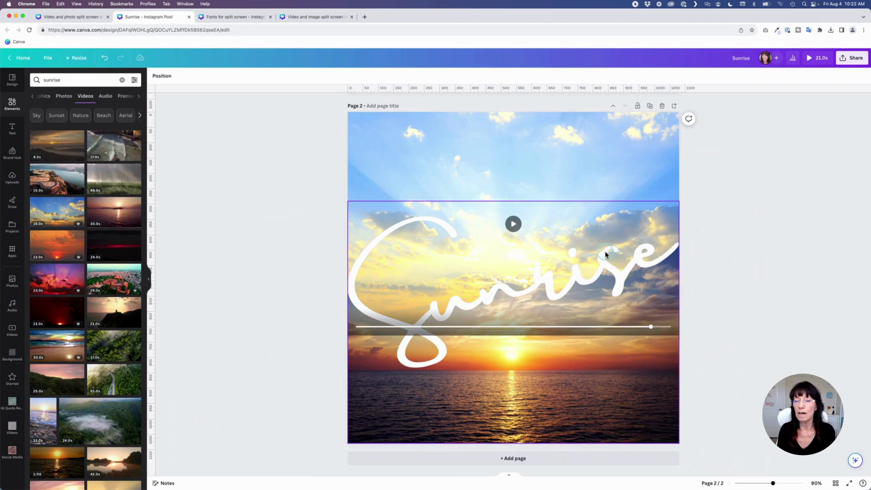
pyautogui.scroll(10, 584, 266)
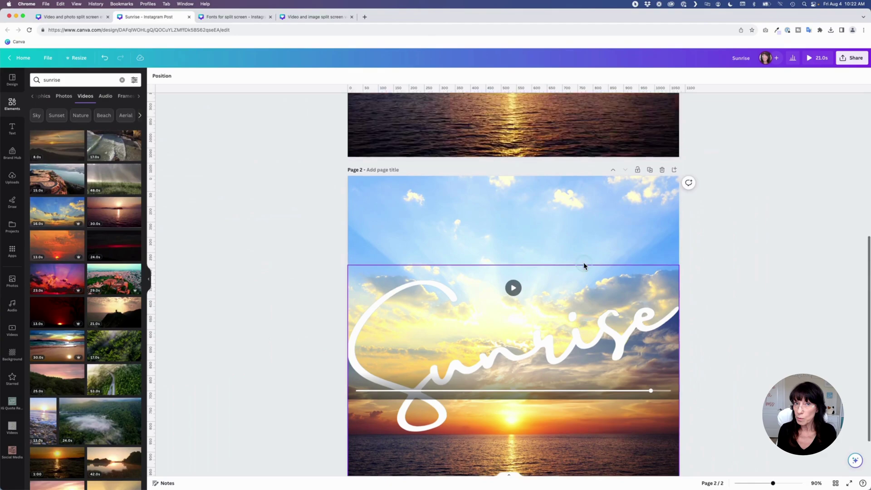
pyautogui.click(555, 221)
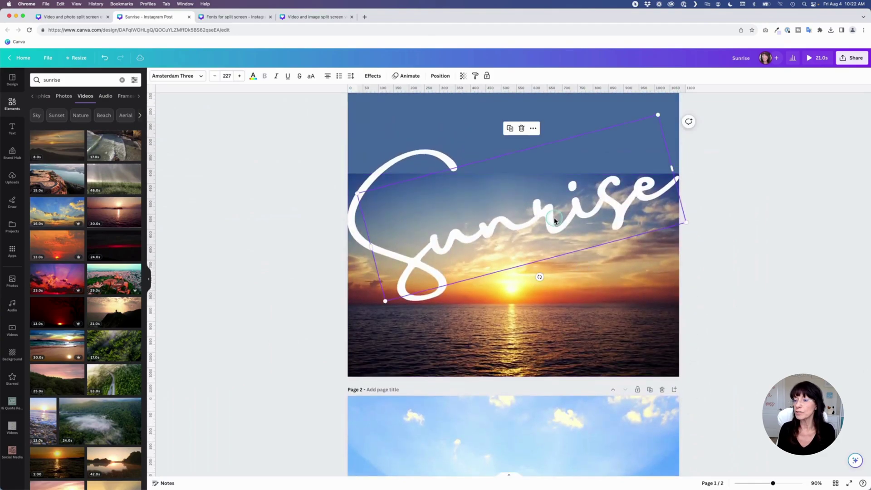
pyautogui.scroll(-6, 555, 221)
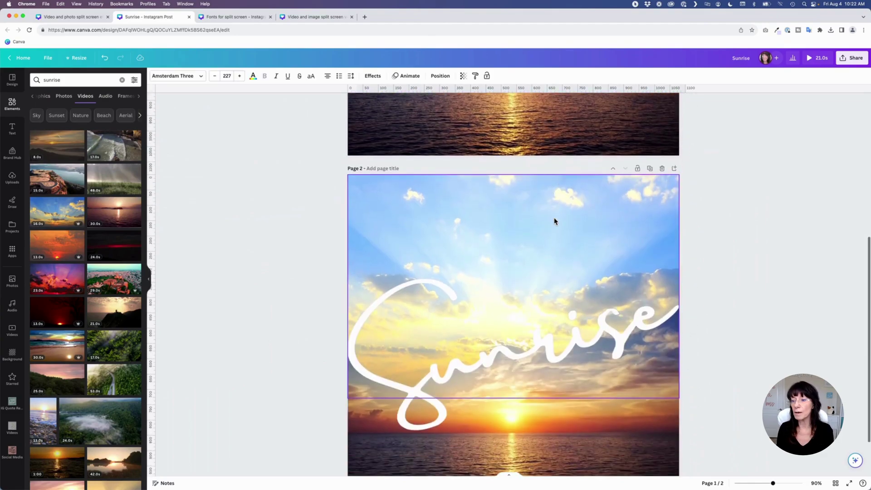
pyautogui.click(720, 290)
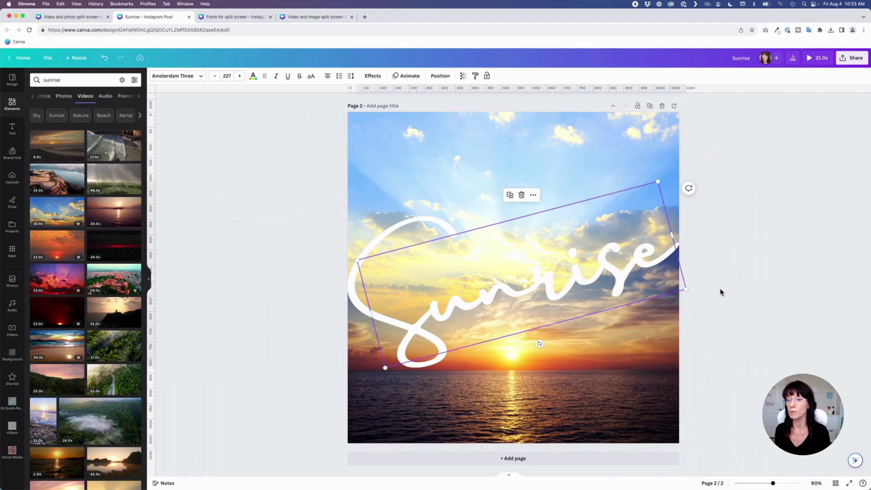
pyautogui.click(733, 311)
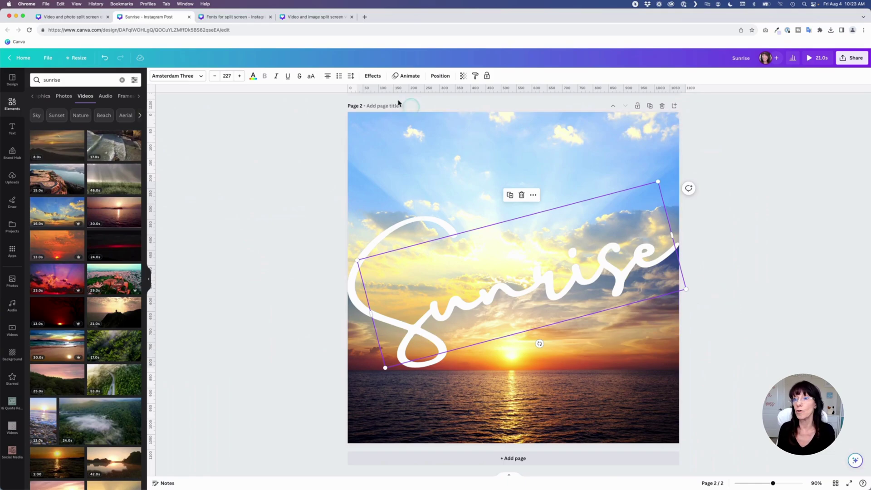
# - Give the Sunrise text a black Shadow effect: transparency 52, blur 31, offset 24
pyautogui.click(368, 78)
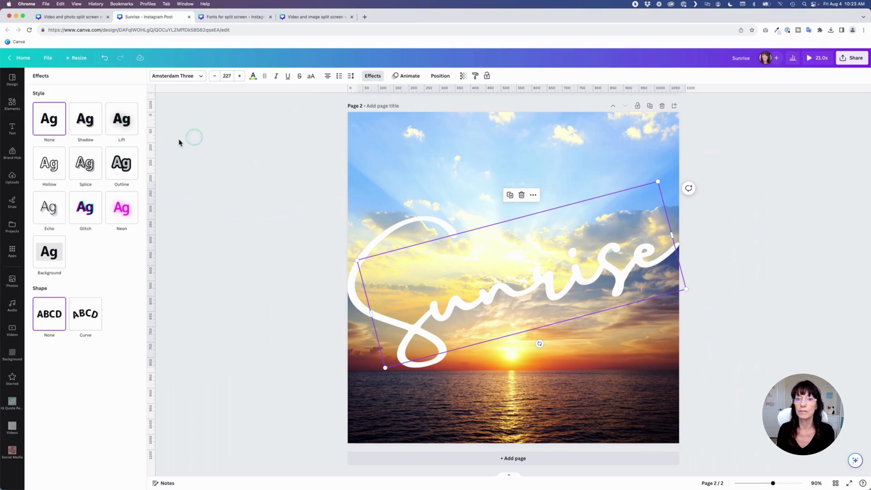
pyautogui.click(86, 119)
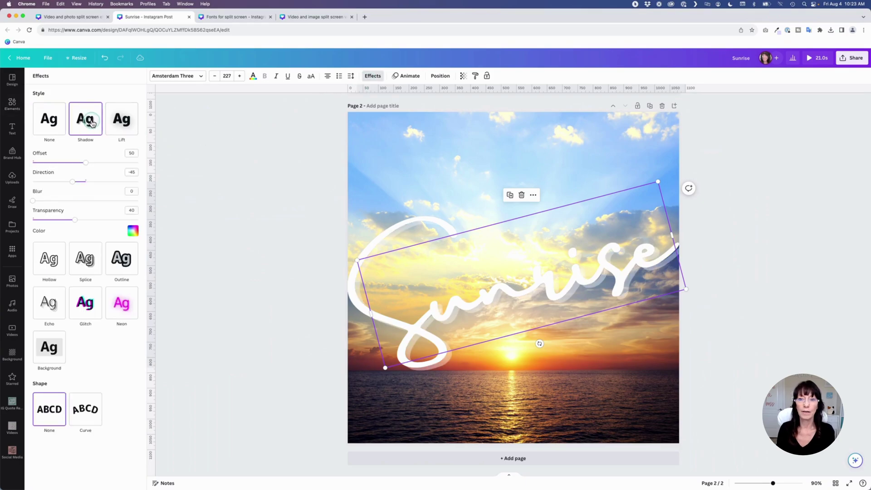
pyautogui.click(132, 231)
pyautogui.click(60, 267)
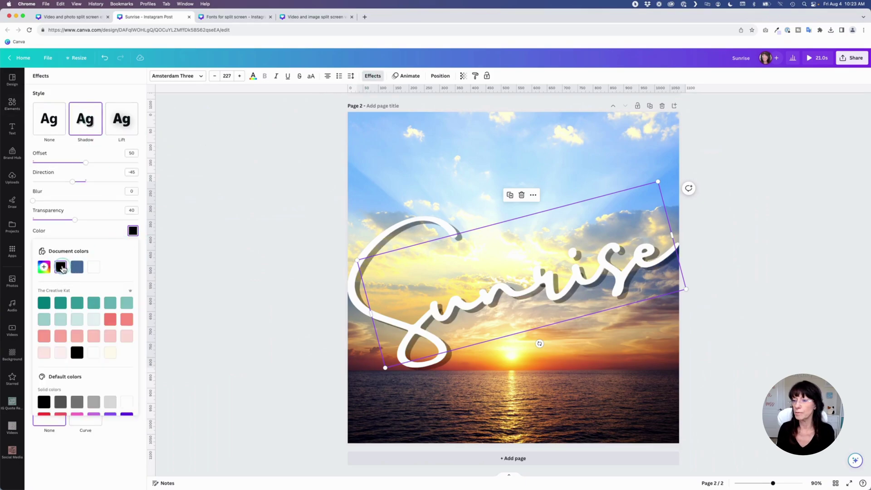
pyautogui.moveTo(74, 220); pyautogui.dragTo(86, 221)
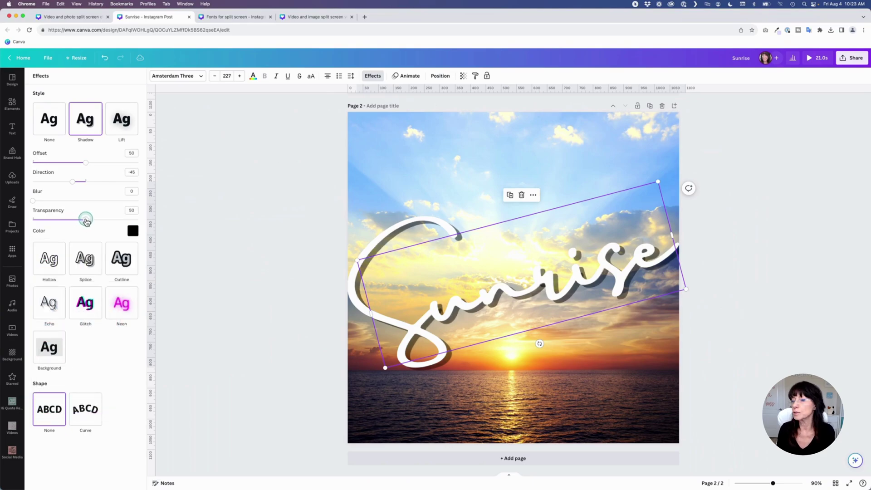
pyautogui.moveTo(33, 201); pyautogui.dragTo(63, 201)
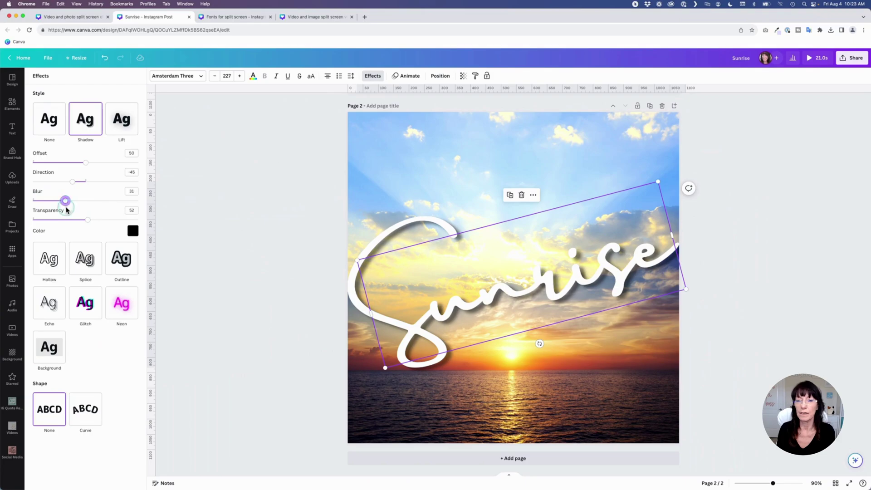
pyautogui.moveTo(86, 163); pyautogui.dragTo(67, 163)
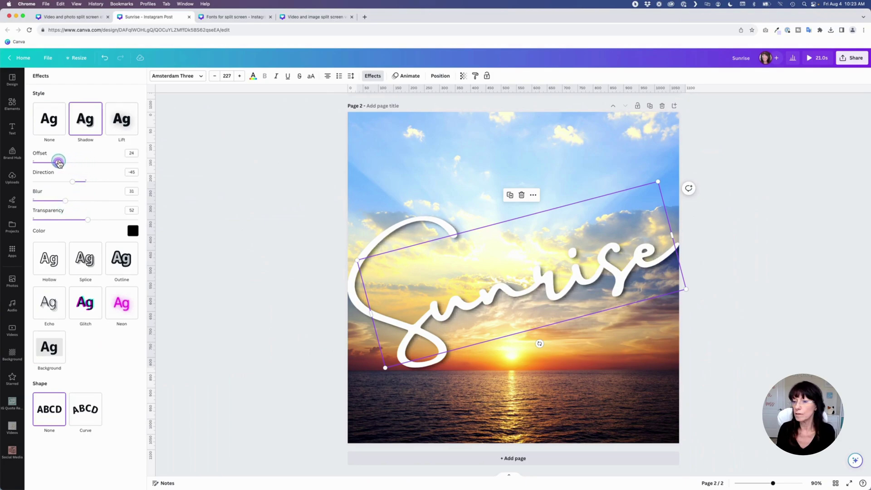
pyautogui.click(277, 215)
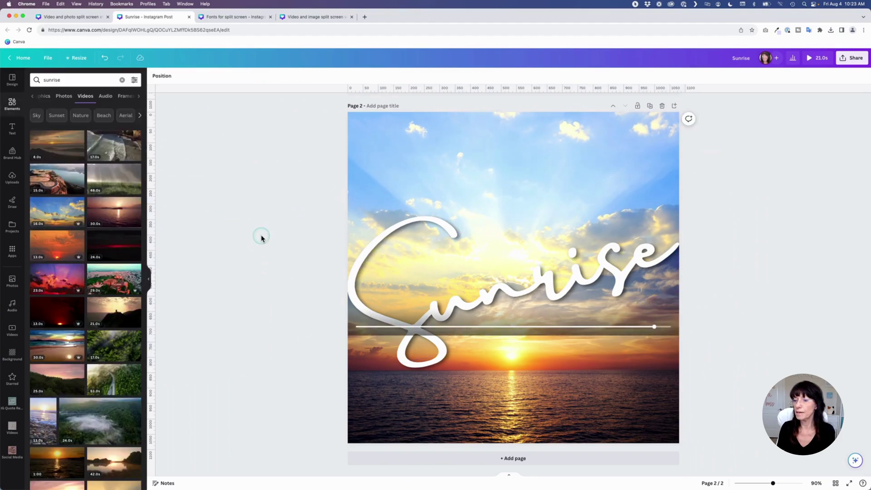
pyautogui.click(252, 211)
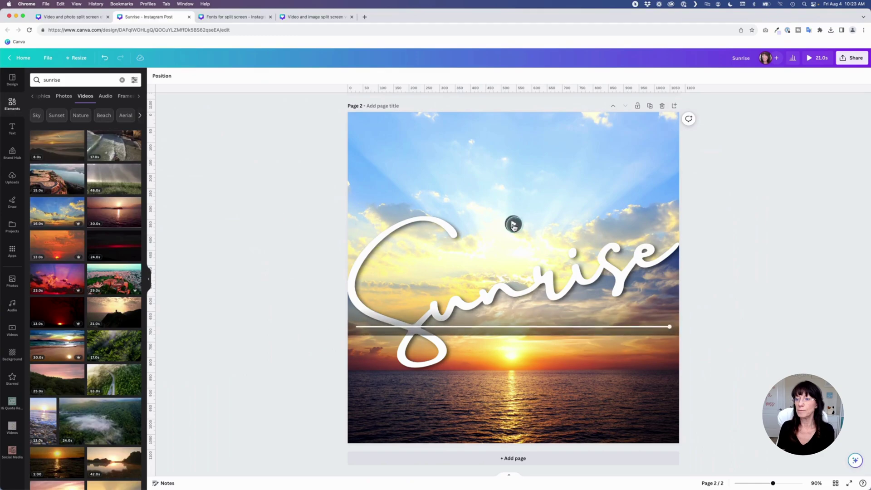
pyautogui.click(513, 223)
pyautogui.click(232, 255)
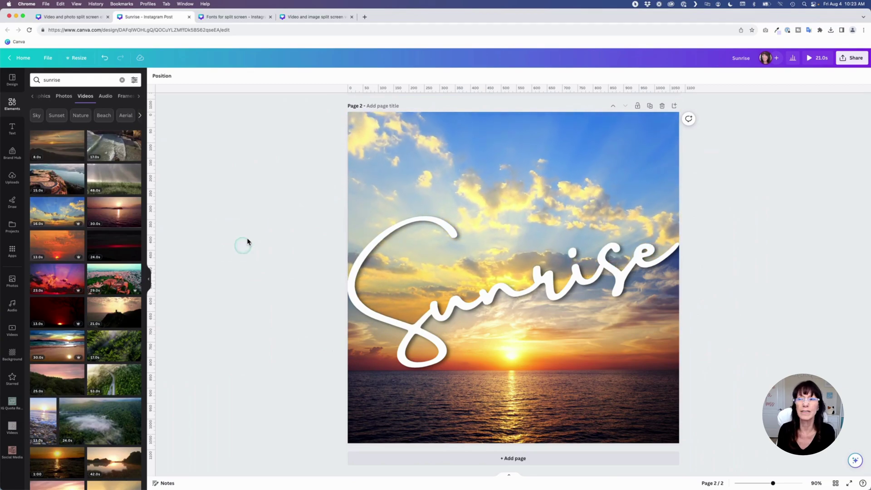
# - Go to the 'Video and image split screen' design and play it in fullscreen preview
pyautogui.click(301, 17)
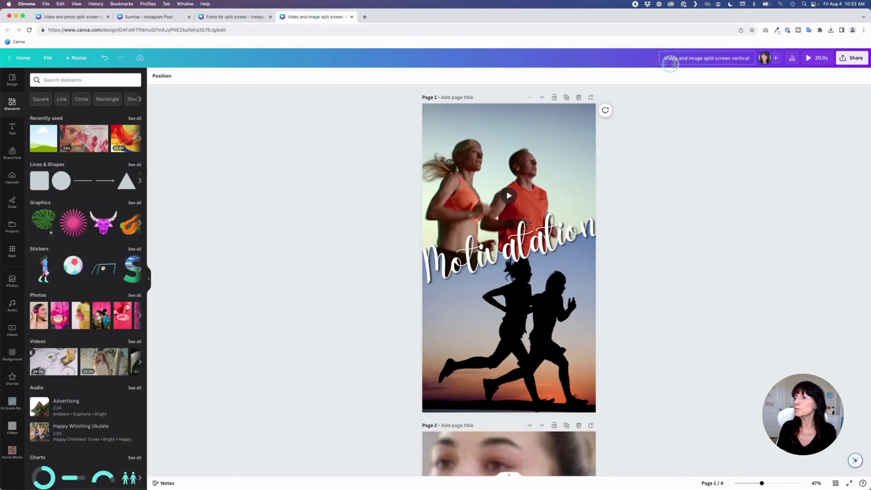
pyautogui.click(816, 57)
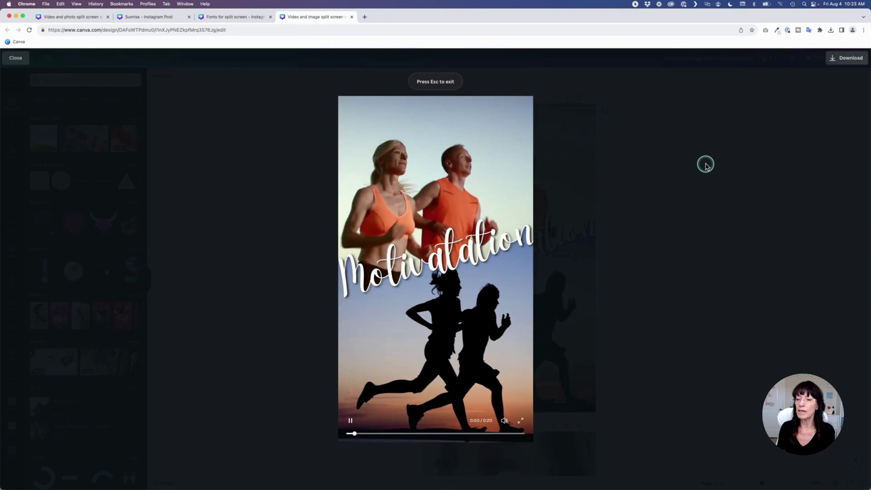